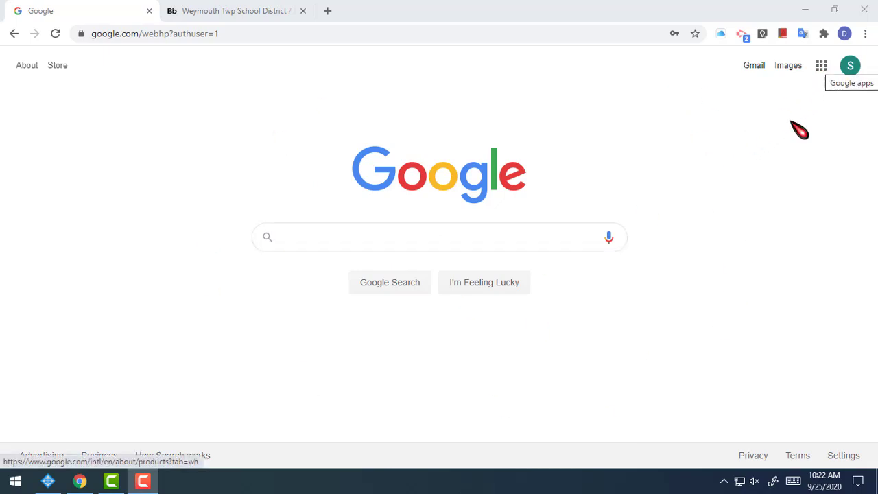
Open Google Docs from the Google apps list on the Google home page.
{"action": "left_click", "coordinate": [822, 66]}
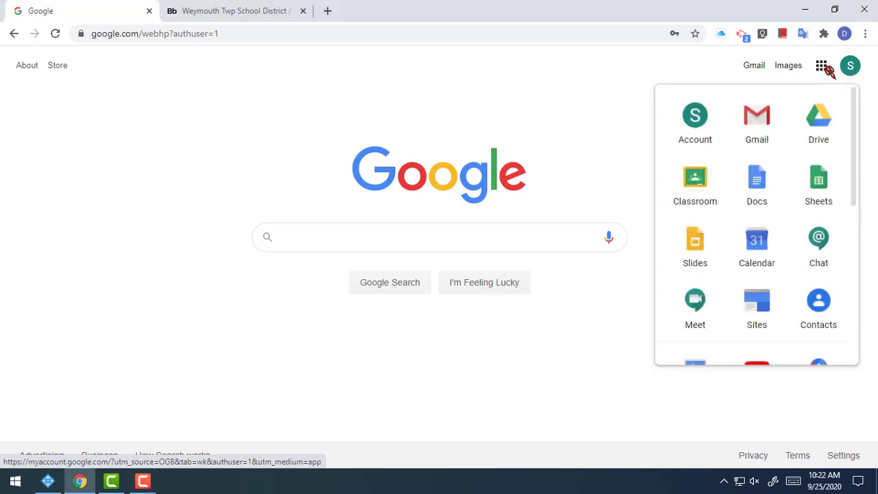
{"action": "left_click", "coordinate": [596, 79]}
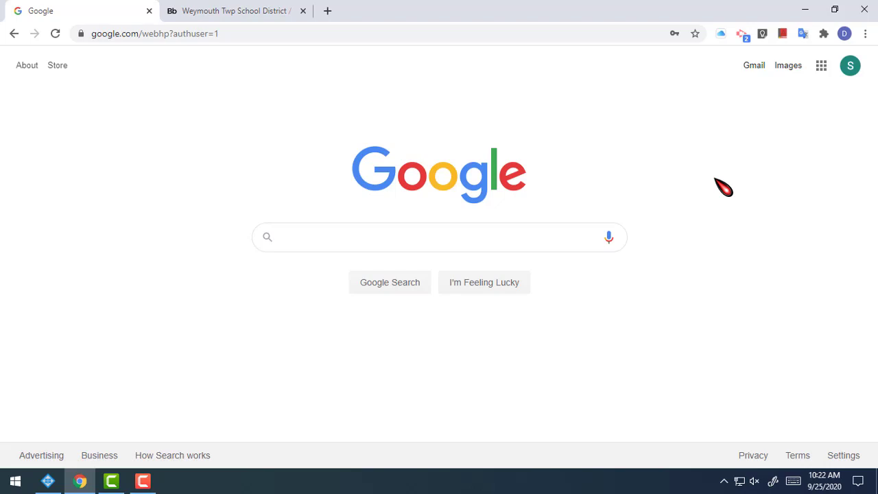
{"action": "left_click", "coordinate": [822, 65]}
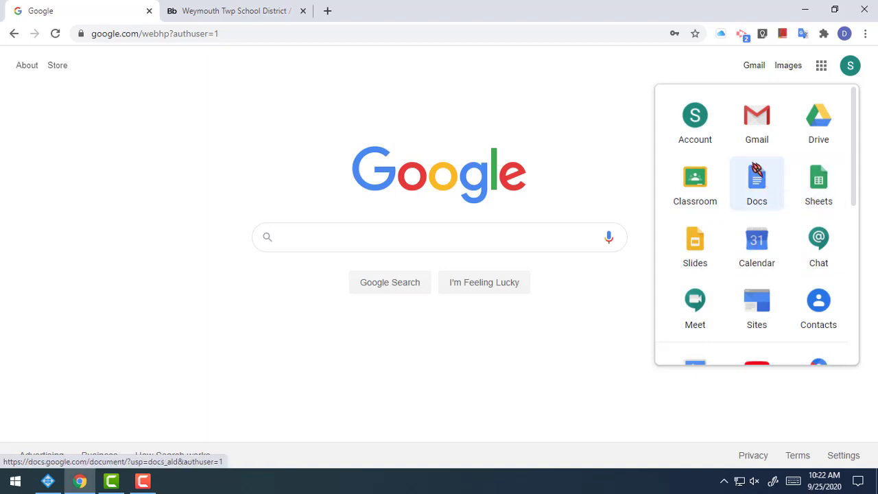
{"action": "left_click", "coordinate": [769, 197]}
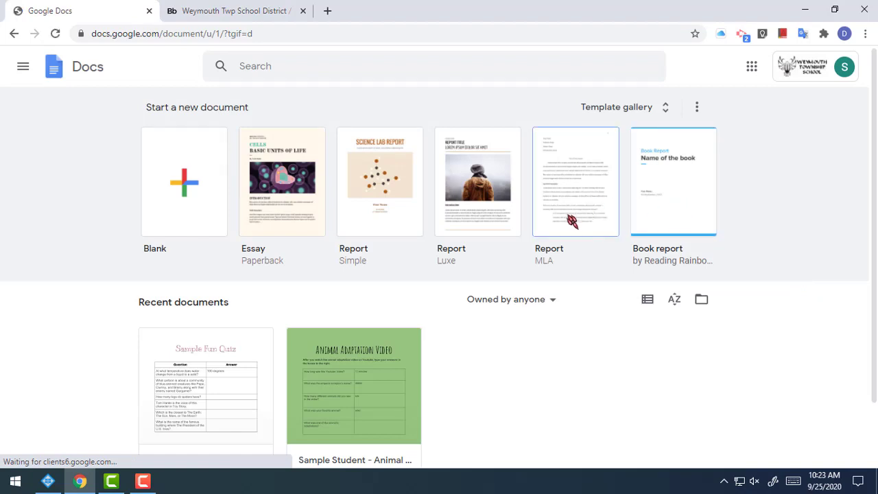
Look over the recent documents and templates and create a new blank document.
{"action": "scroll", "coordinate": [362, 249], "scroll_direction": "down", "scroll_amount": 2}
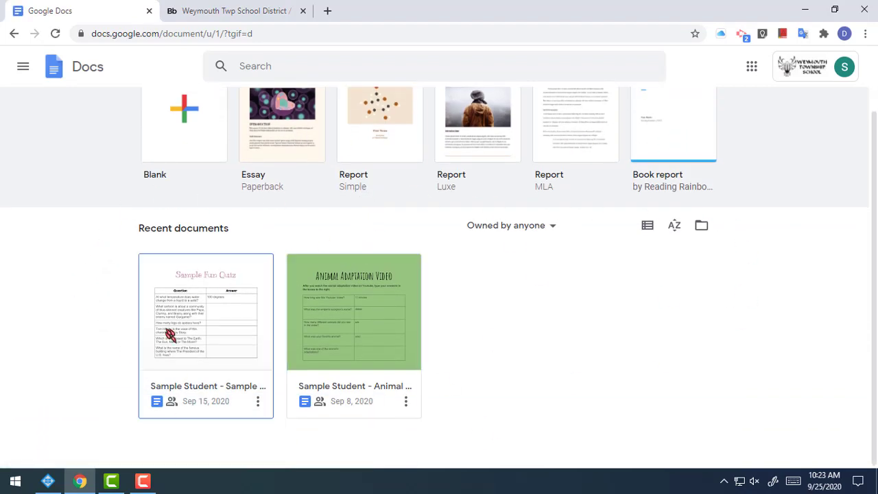
{"action": "scroll", "coordinate": [611, 398], "scroll_direction": "up", "scroll_amount": 2}
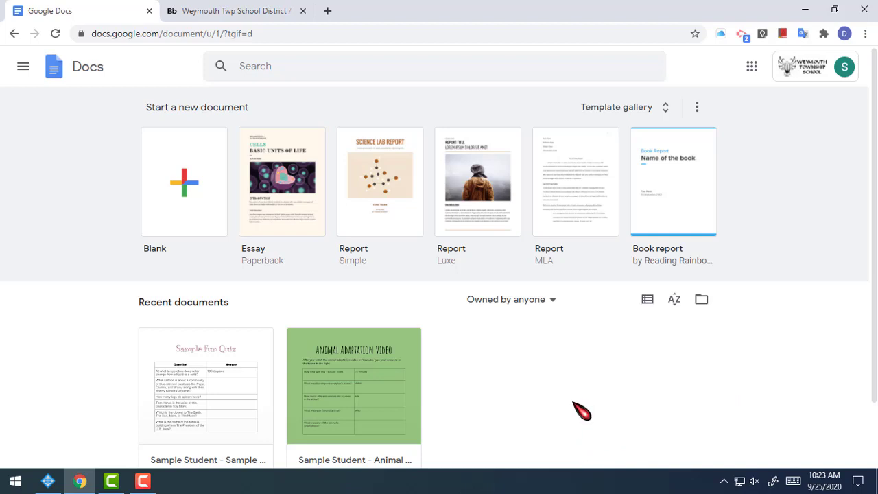
{"action": "scroll", "coordinate": [582, 410], "scroll_direction": "down", "scroll_amount": 2}
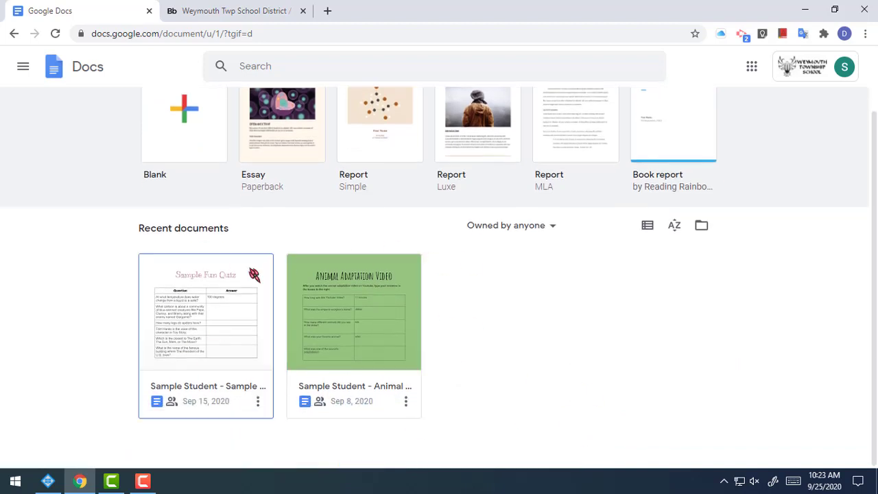
{"action": "scroll", "coordinate": [720, 333], "scroll_direction": "up", "scroll_amount": 2}
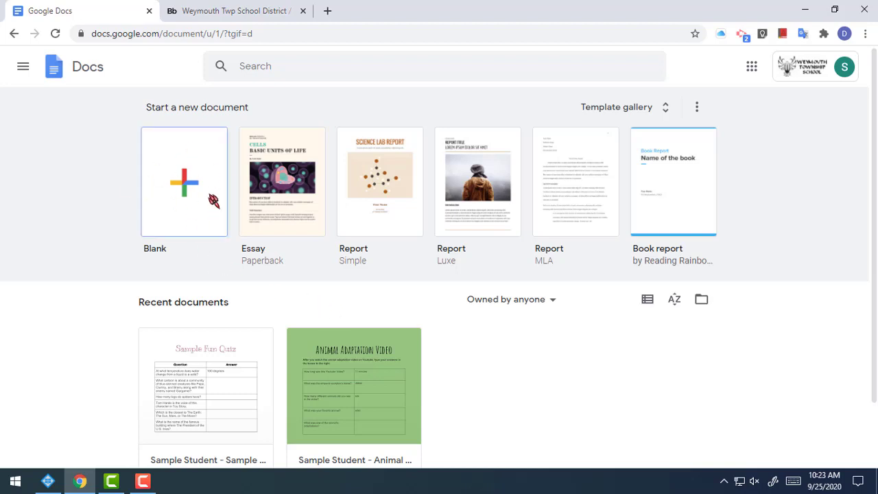
{"action": "left_click", "coordinate": [180, 194]}
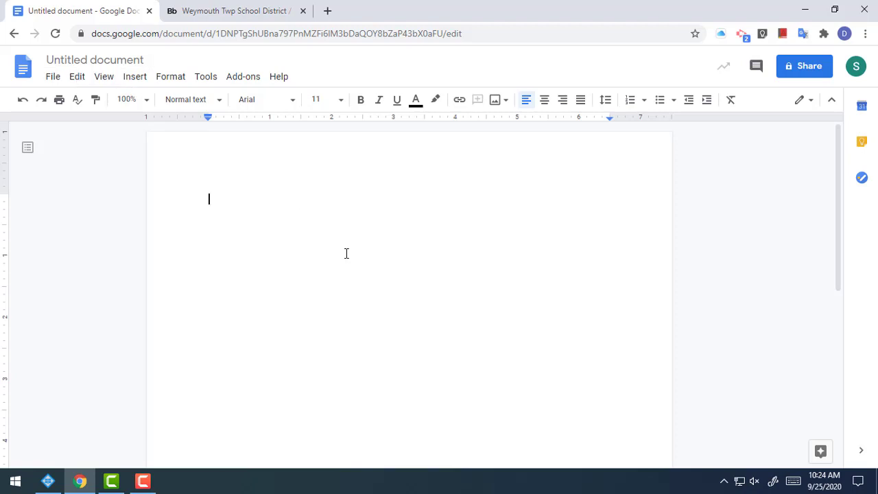
Rename the untitled document as Computer Class and return to the page body.
{"action": "left_click", "coordinate": [143, 61]}
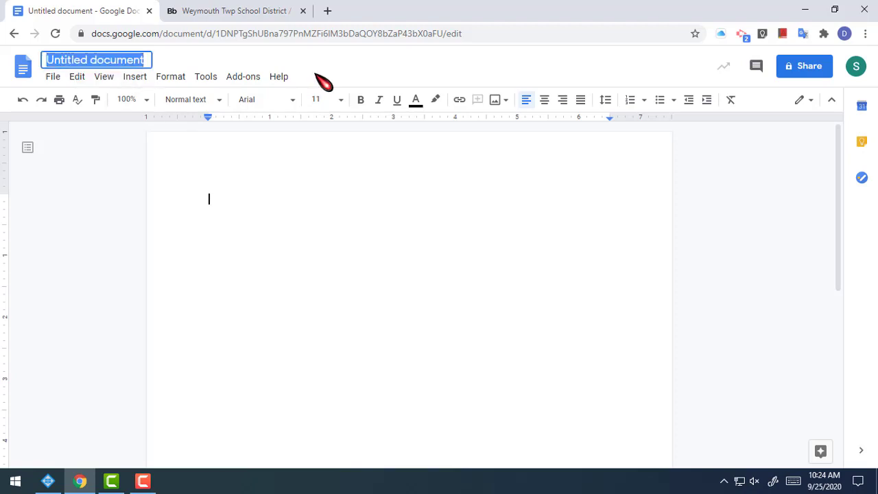
{"action": "type", "text": "Comput"}
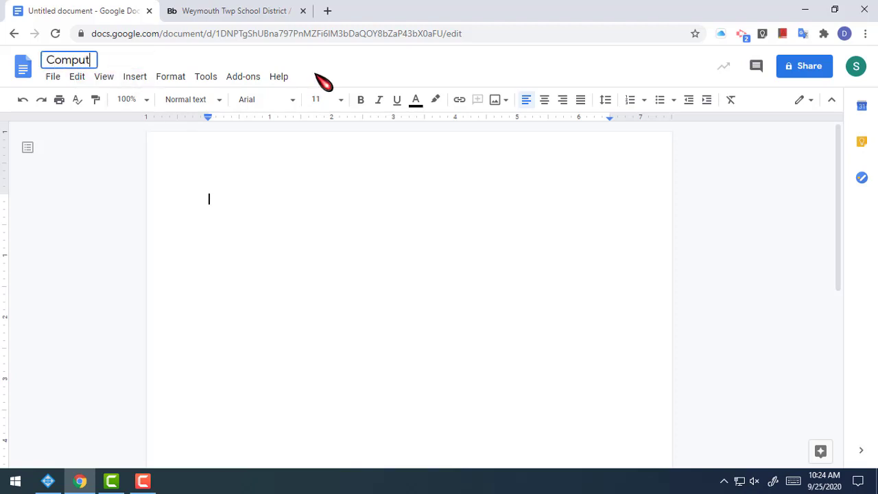
{"action": "type", "text": "er Class"}
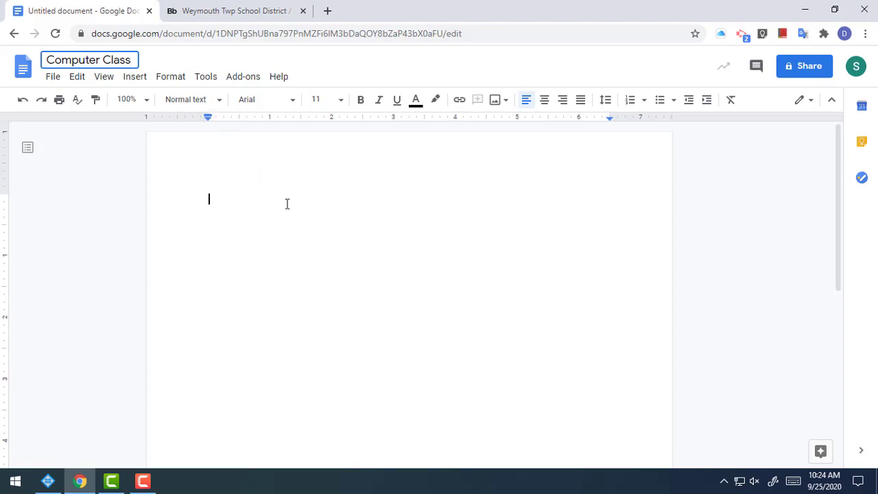
{"action": "left_click", "coordinate": [351, 255]}
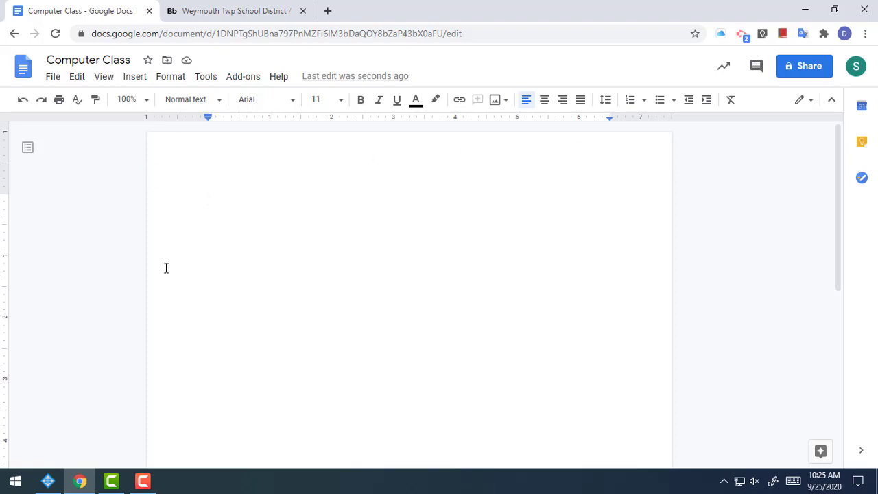
Enter the person's title and surname on the first line and leave a blank line below it.
{"action": "scroll", "coordinate": [176, 294], "scroll_direction": "down", "scroll_amount": 5}
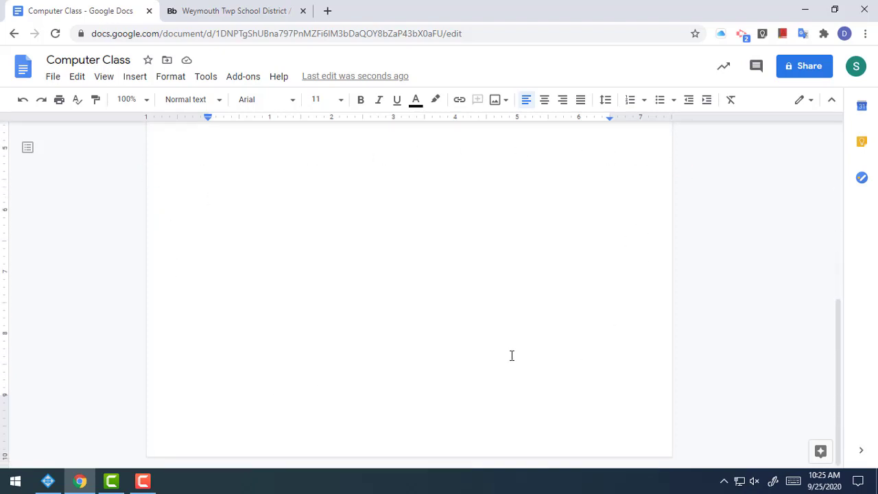
{"action": "scroll", "coordinate": [360, 345], "scroll_direction": "up", "scroll_amount": 5}
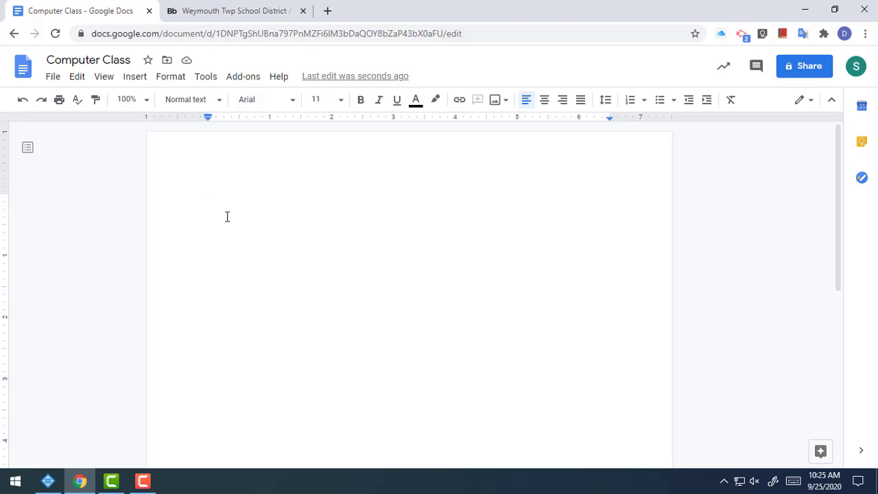
{"action": "type", "text": "Mr. Henderson"}
{"action": "key", "text": "Return"}
{"action": "key", "text": "Return"}
Enter the date September 30th, 2020 below the name and add a blank line after it.
{"action": "type", "text": "S"}
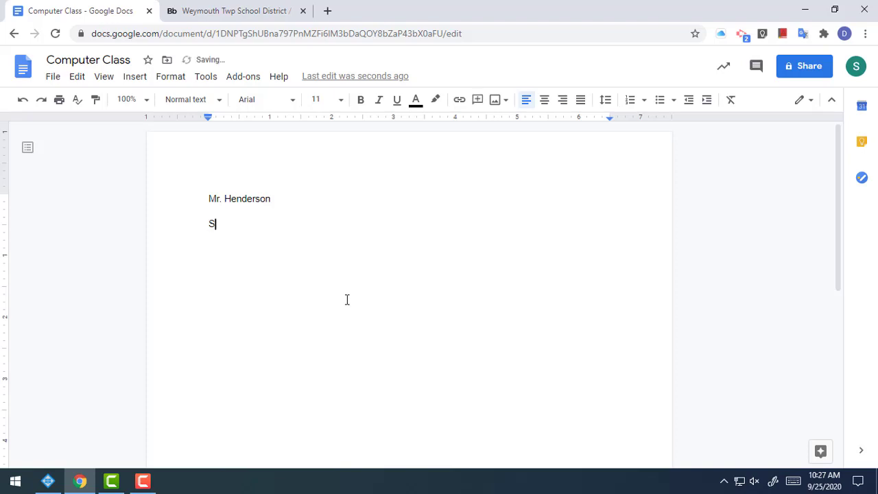
{"action": "type", "text": "eptember"}
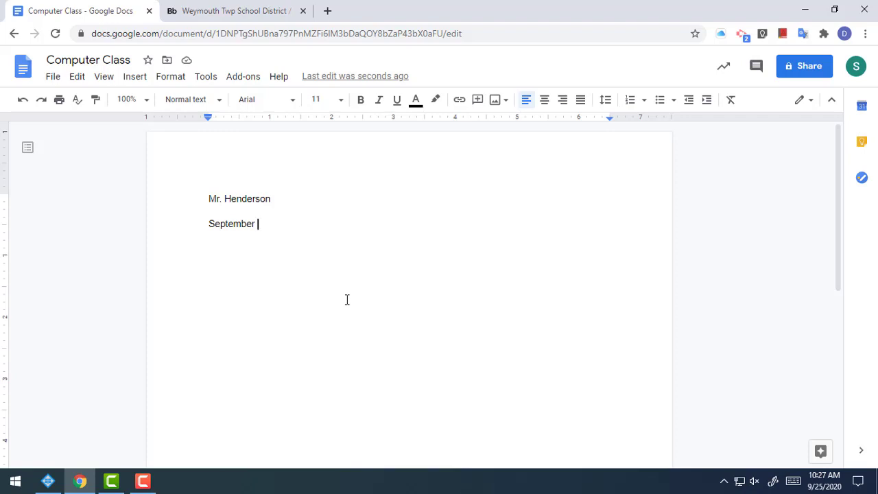
{"action": "type", "text": "30th, "}
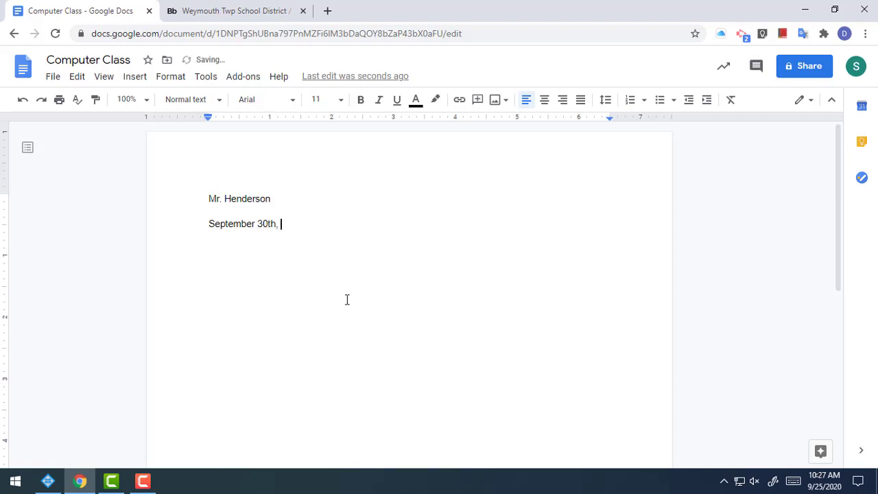
{"action": "type", "text": "2020"}
{"action": "key", "text": "Return"}
{"action": "key", "text": "Return"}
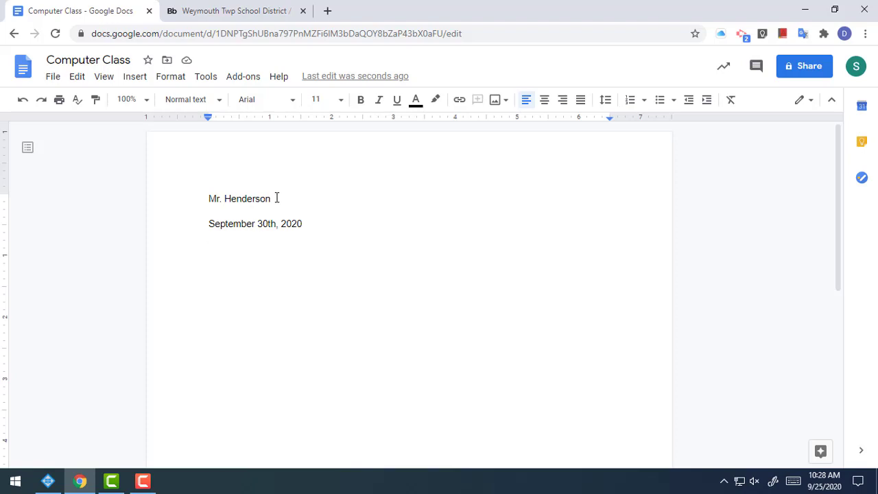
Change the text colour of the name on the first line to dark green.
{"action": "left_click_drag", "start_coordinate": [276, 198], "coordinate": [207, 198]}
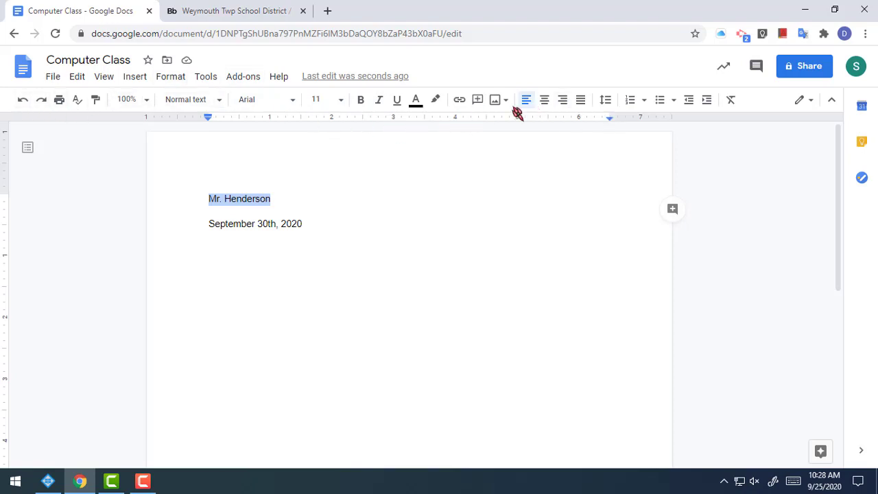
{"action": "left_click", "coordinate": [417, 101]}
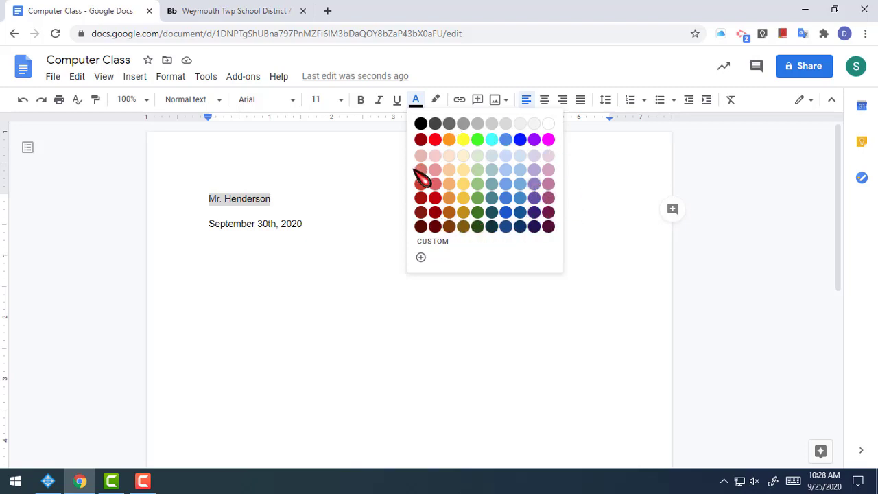
{"action": "left_click", "coordinate": [480, 212]}
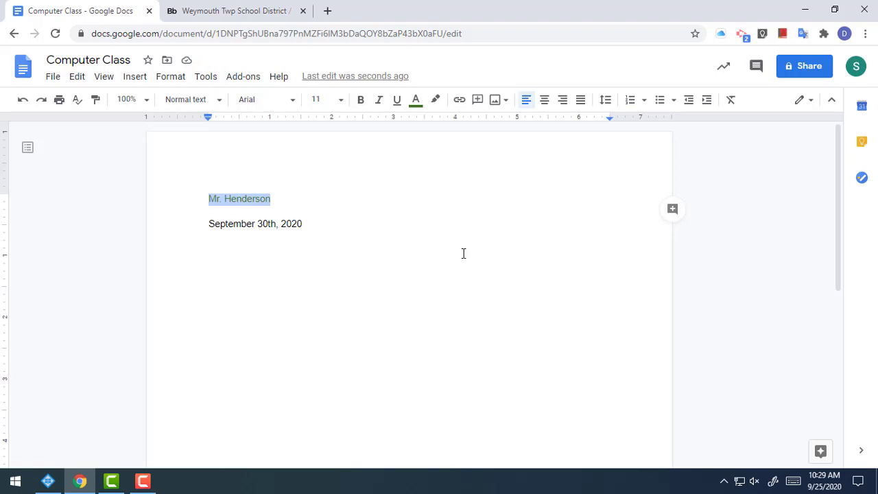
{"action": "left_click", "coordinate": [319, 223]}
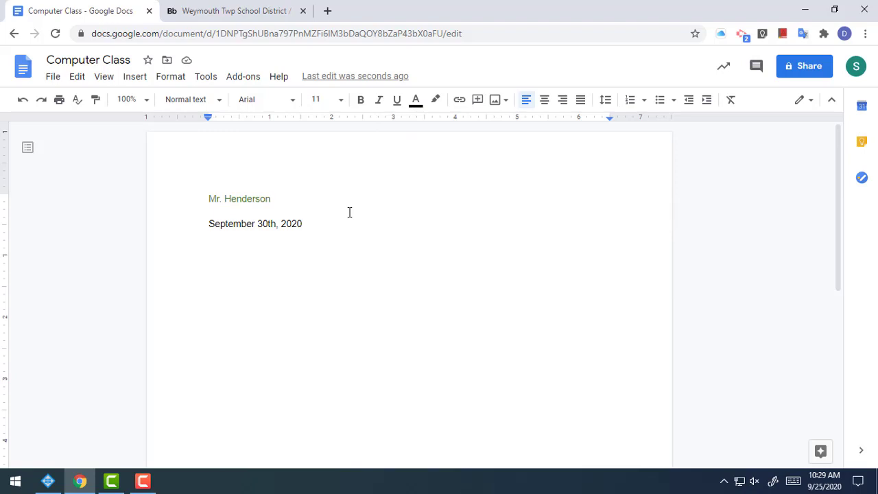
Change the text colour of the name on the first line to white.
{"action": "left_click_drag", "start_coordinate": [274, 197], "coordinate": [209, 198]}
{"action": "left_click", "coordinate": [416, 102]}
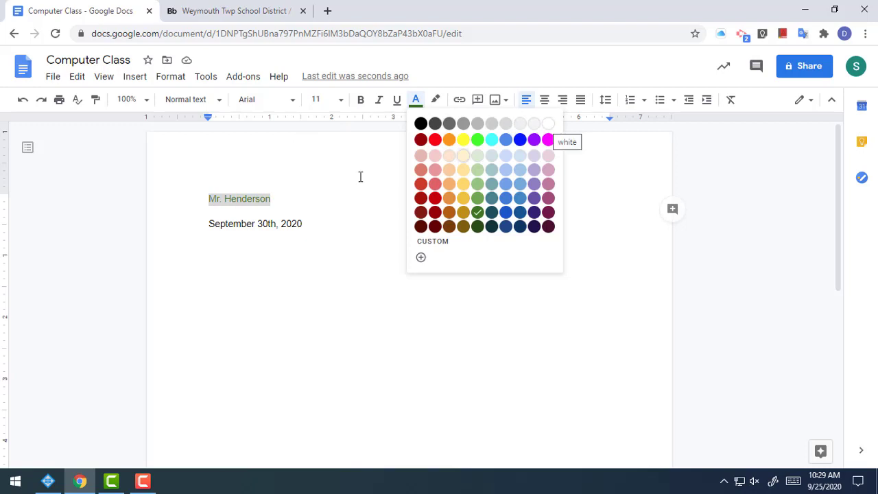
{"action": "left_click", "coordinate": [548, 123]}
{"action": "left_click", "coordinate": [426, 270]}
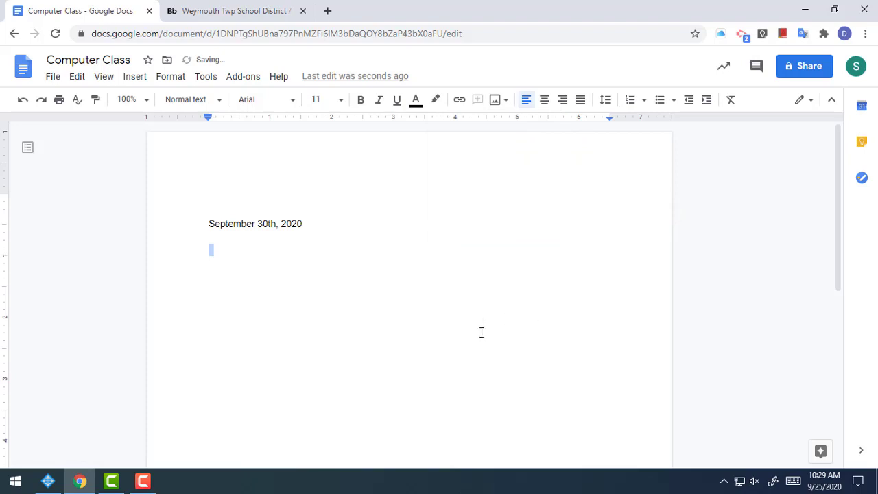
Try a dark green highlight behind the white name and undo the highlight.
{"action": "left_click_drag", "start_coordinate": [275, 198], "coordinate": [174, 198]}
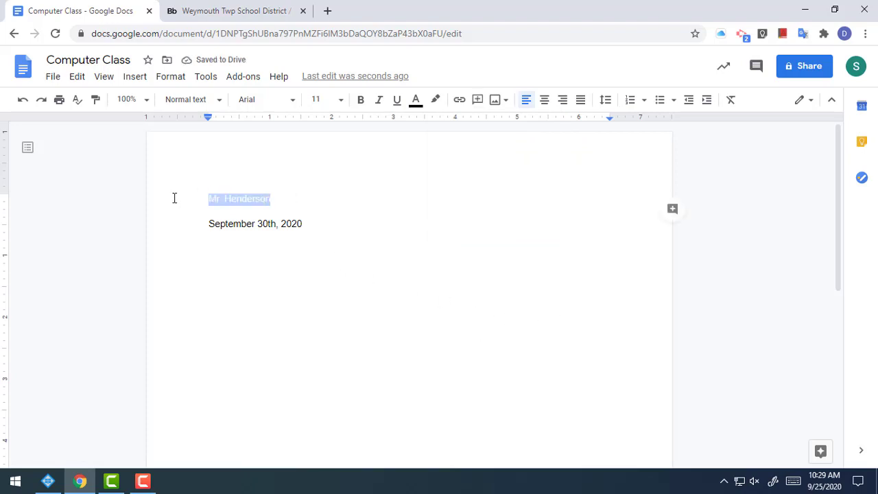
{"action": "left_click", "coordinate": [436, 99]}
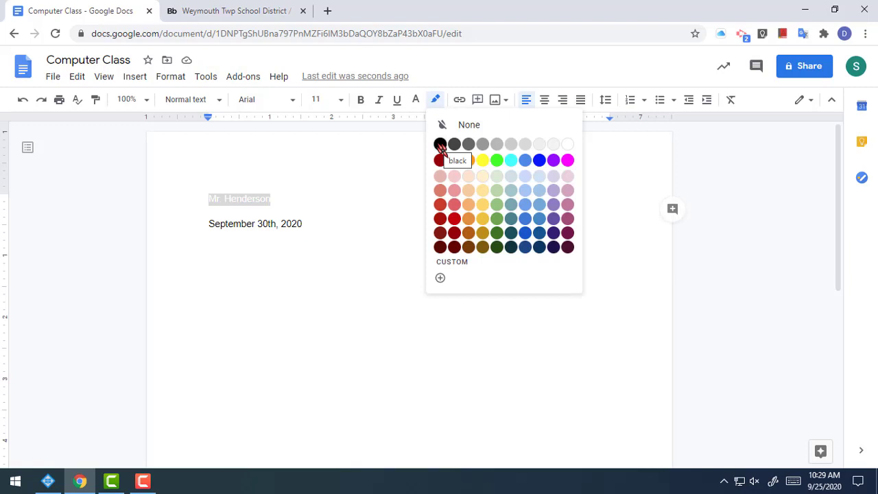
{"action": "left_click", "coordinate": [496, 233]}
{"action": "left_click", "coordinate": [409, 223]}
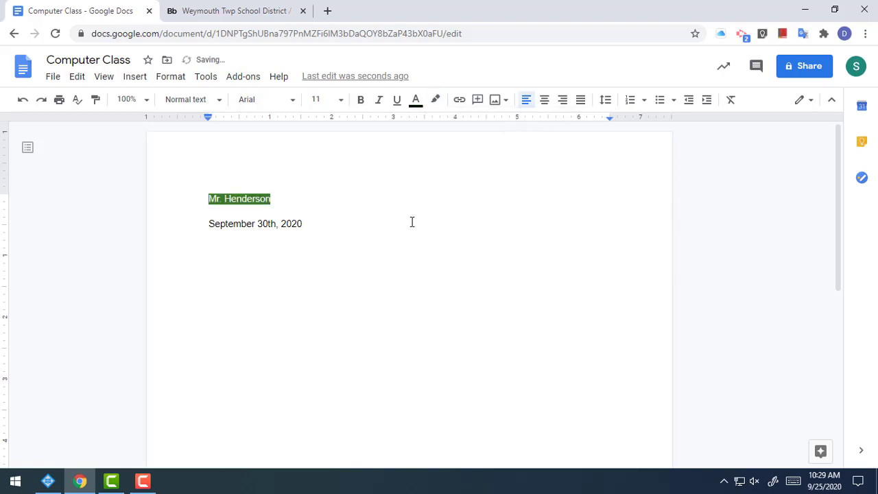
{"action": "left_click", "coordinate": [22, 100]}
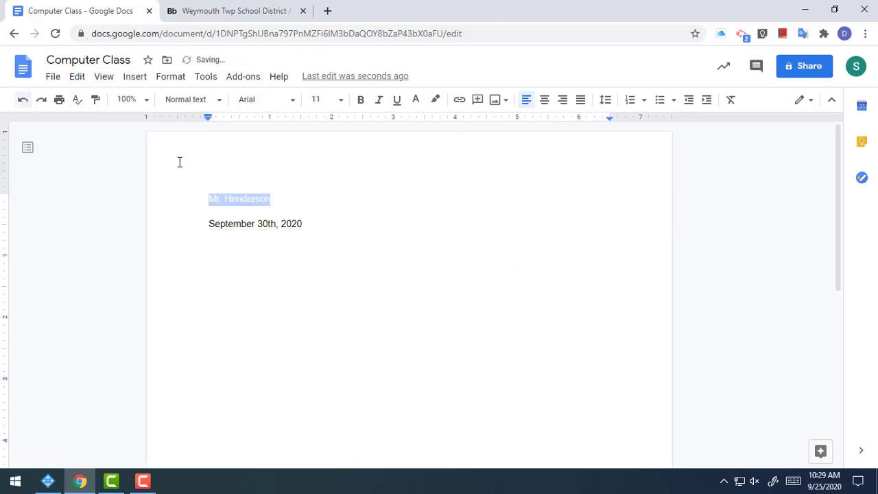
Set the white name's text colour back to dark green and deselect it.
{"action": "left_click_drag", "start_coordinate": [288, 199], "coordinate": [212, 194]}
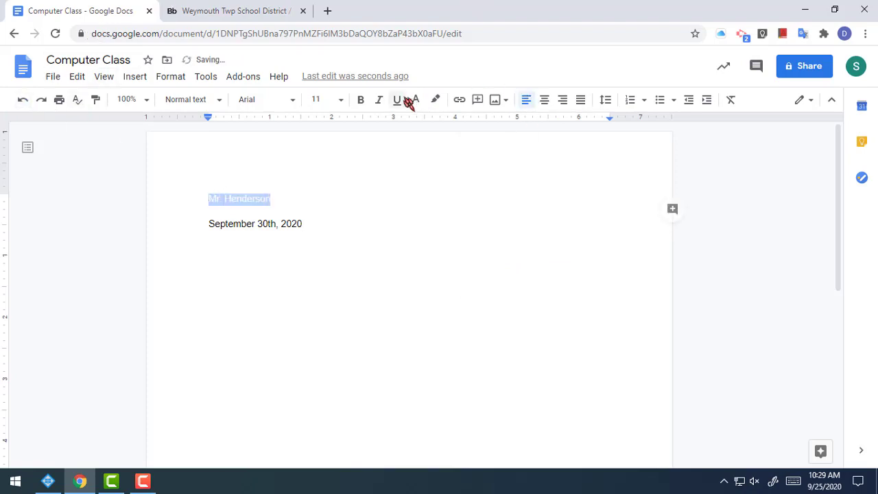
{"action": "left_click", "coordinate": [416, 100]}
{"action": "left_click", "coordinate": [473, 229]}
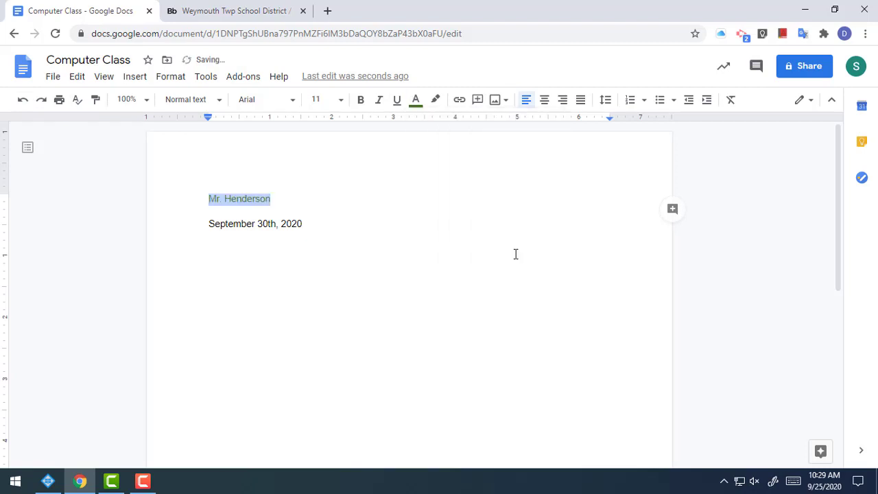
{"action": "left_click", "coordinate": [391, 253]}
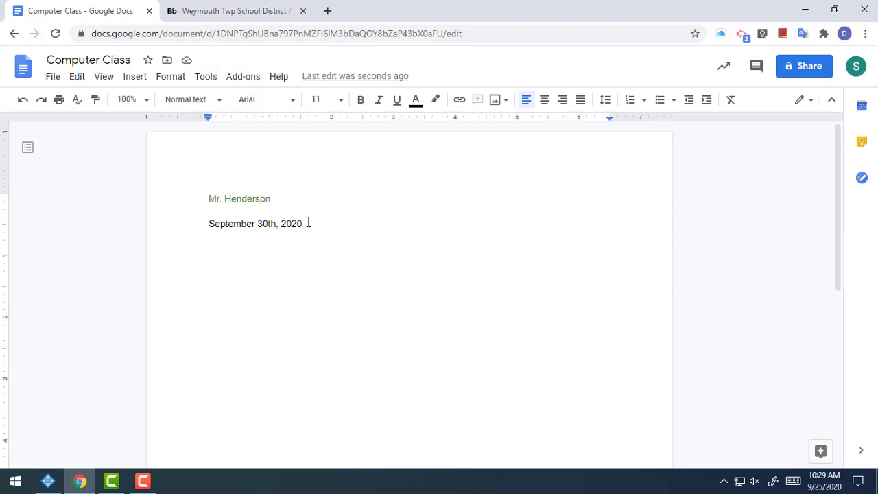
Set the font size of the September 30th, 2020 date line to 96.
{"action": "left_click_drag", "start_coordinate": [295, 218], "coordinate": [197, 227]}
{"action": "left_click", "coordinate": [327, 230]}
{"action": "left_click_drag", "start_coordinate": [302, 225], "coordinate": [202, 224]}
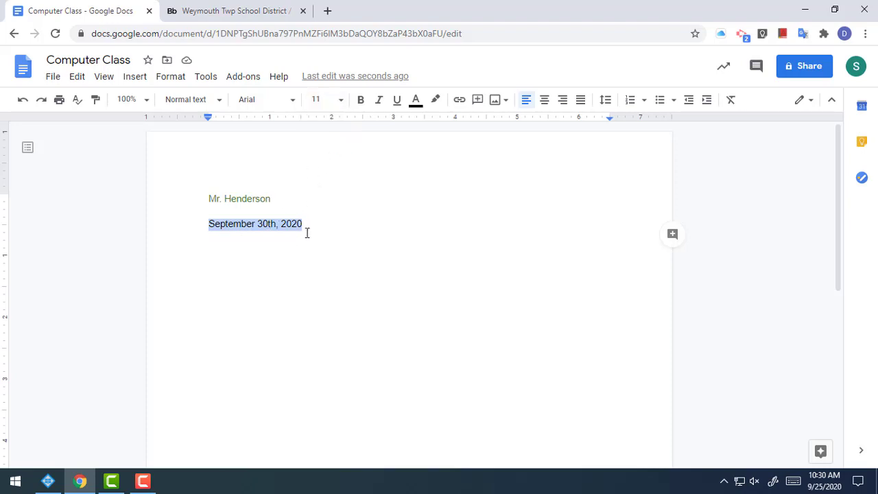
{"action": "left_click", "coordinate": [322, 99]}
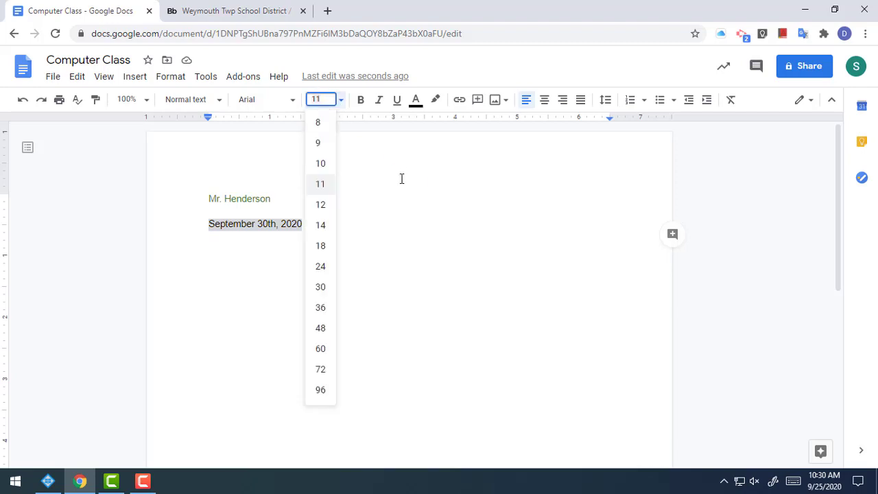
{"action": "left_click", "coordinate": [343, 100]}
{"action": "left_click", "coordinate": [344, 101]}
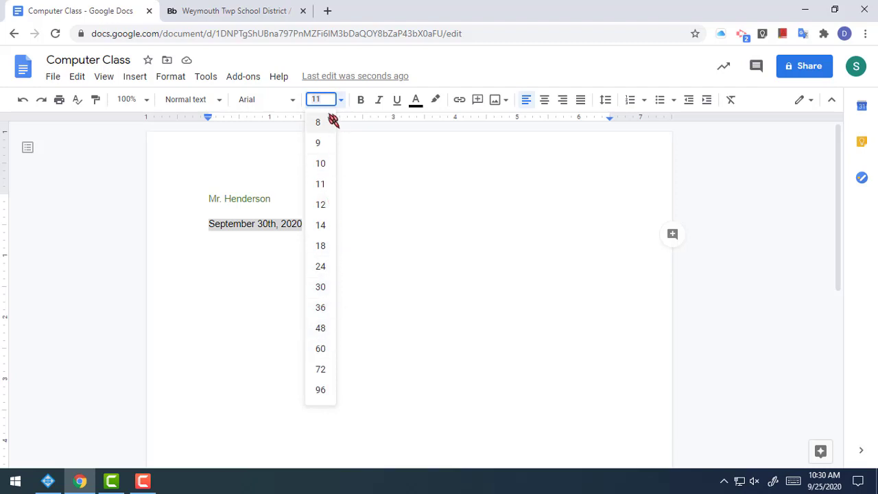
{"action": "left_click", "coordinate": [378, 92]}
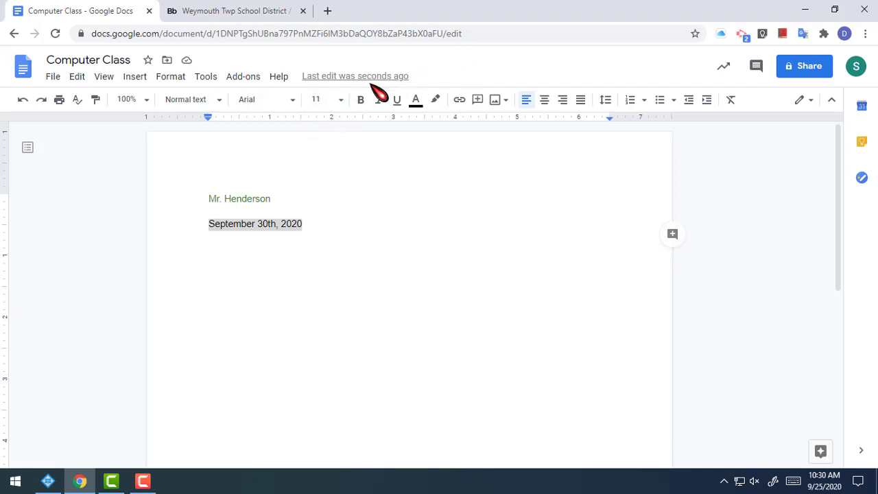
{"action": "left_click", "coordinate": [314, 99]}
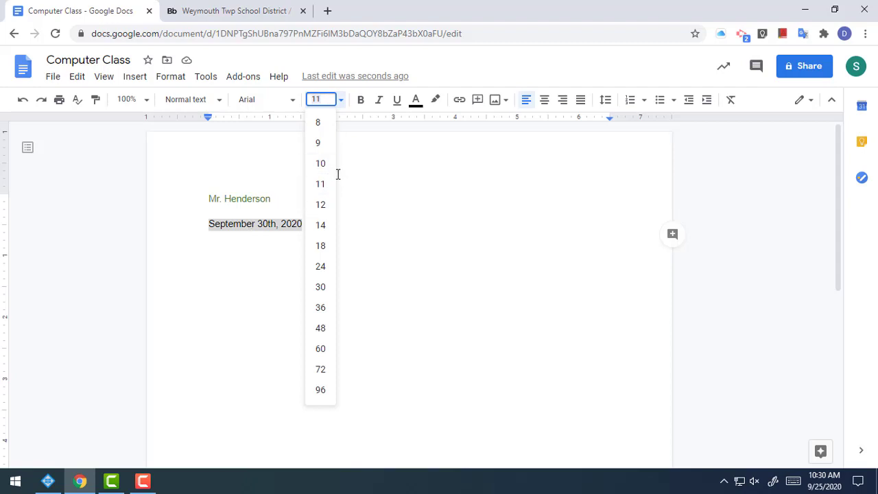
{"action": "left_click", "coordinate": [320, 389]}
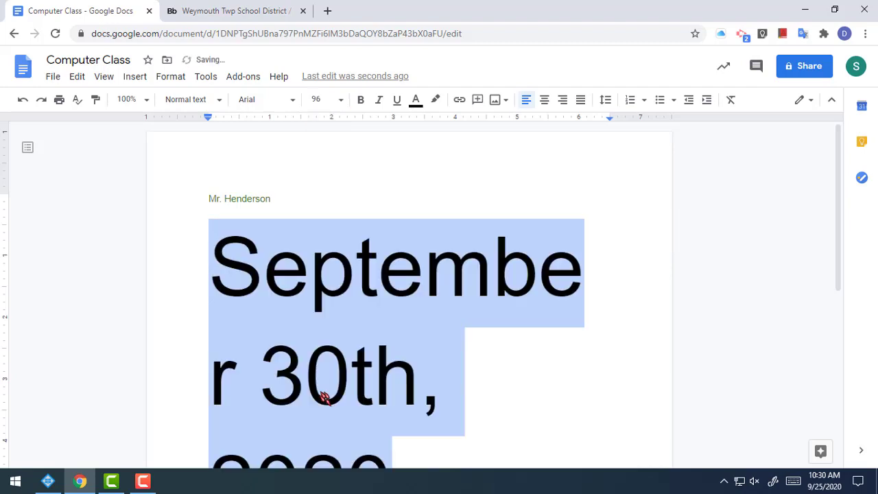
Look over the enlarged date text and undo its last font size change.
{"action": "scroll", "coordinate": [381, 339], "scroll_direction": "down", "scroll_amount": 5}
{"action": "scroll", "coordinate": [382, 339], "scroll_direction": "up", "scroll_amount": 5}
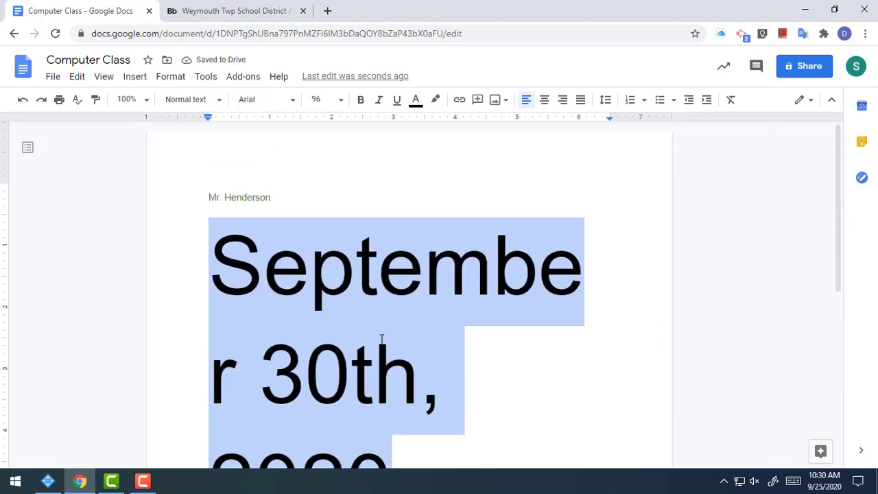
{"action": "scroll", "coordinate": [381, 339], "scroll_direction": "down", "scroll_amount": 5}
{"action": "scroll", "coordinate": [380, 335], "scroll_direction": "up", "scroll_amount": 5}
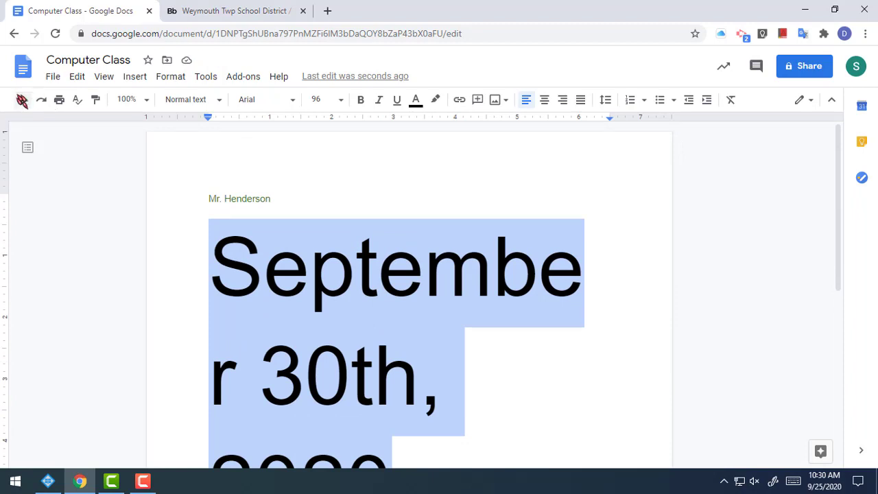
{"action": "left_click", "coordinate": [24, 100]}
Change the date's font size to 30 and replace that with the custom size 32.
{"action": "left_click", "coordinate": [342, 101]}
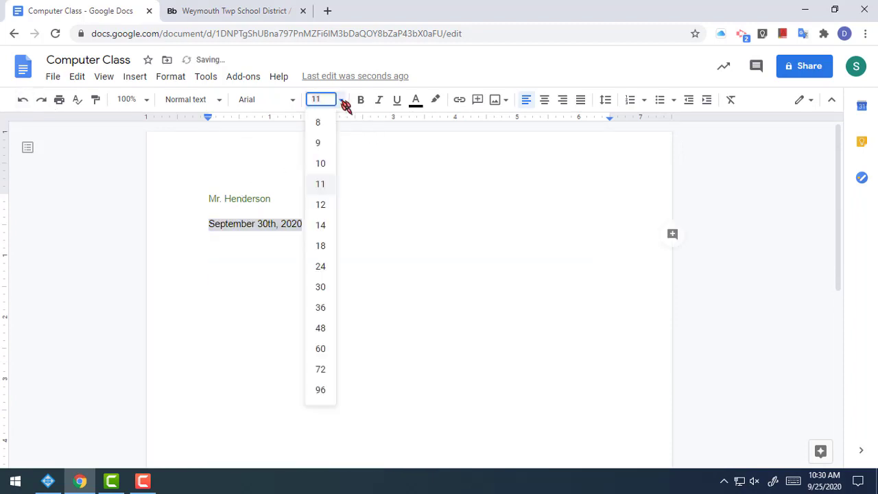
{"action": "left_click", "coordinate": [326, 287]}
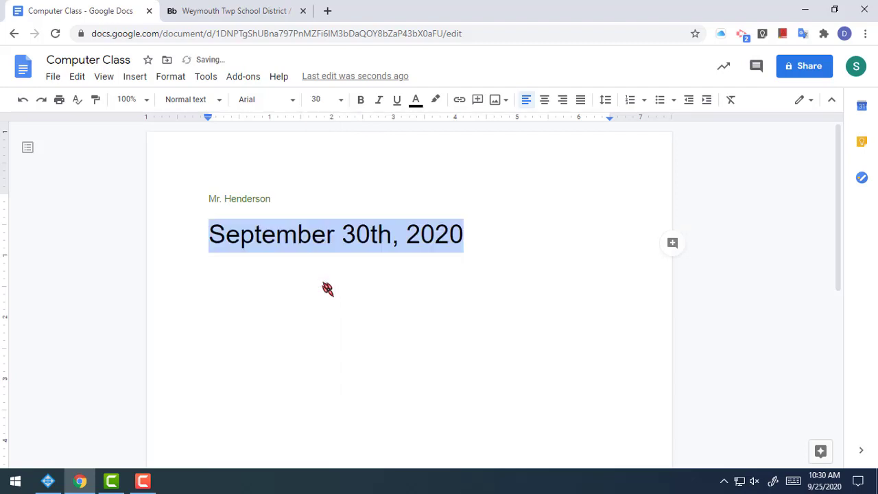
{"action": "left_click", "coordinate": [341, 99]}
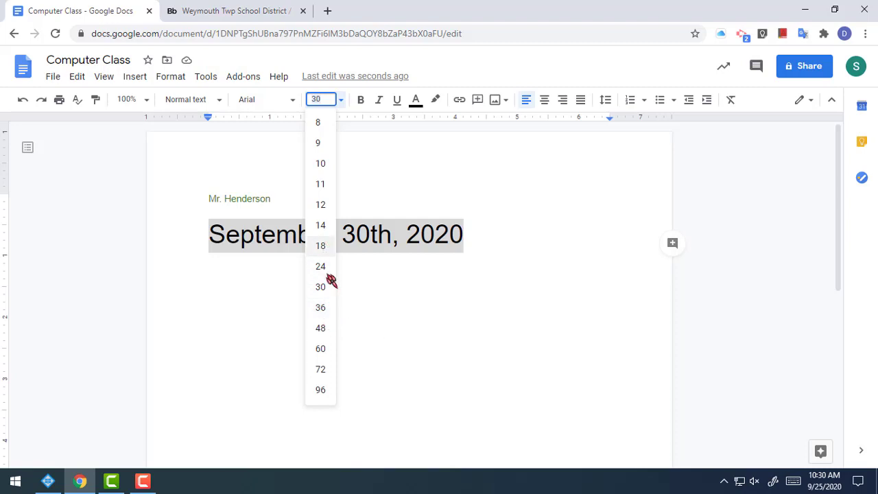
{"action": "left_click", "coordinate": [320, 99]}
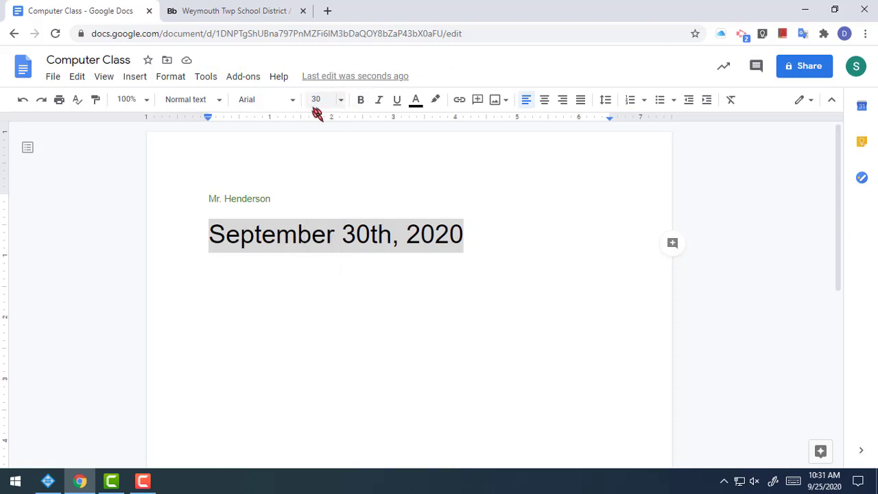
{"action": "left_click", "coordinate": [320, 99]}
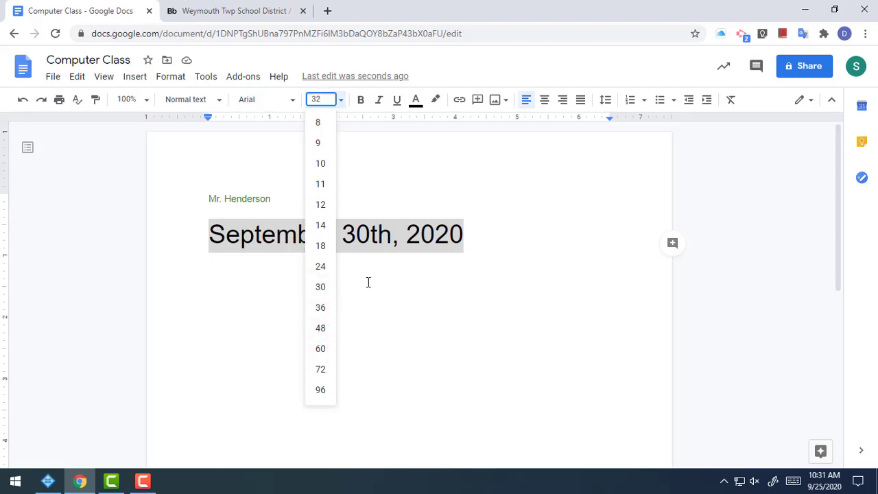
{"action": "key", "text": "Return"}
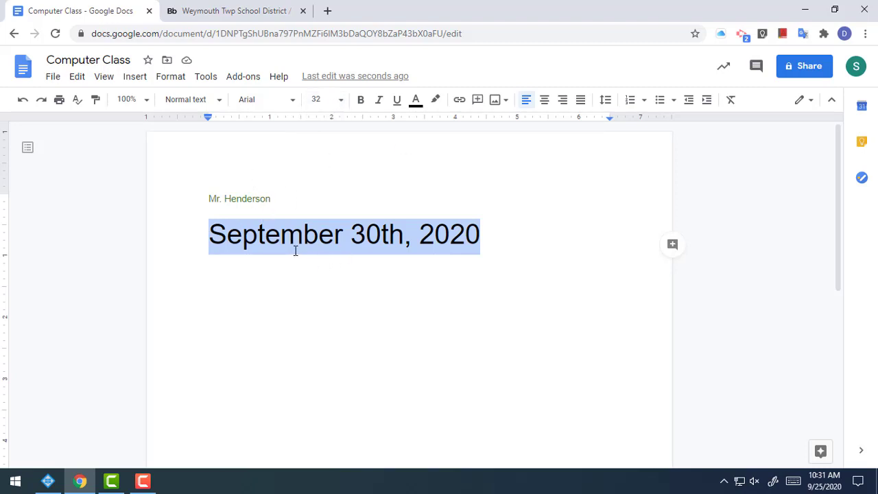
{"action": "left_click", "coordinate": [341, 101]}
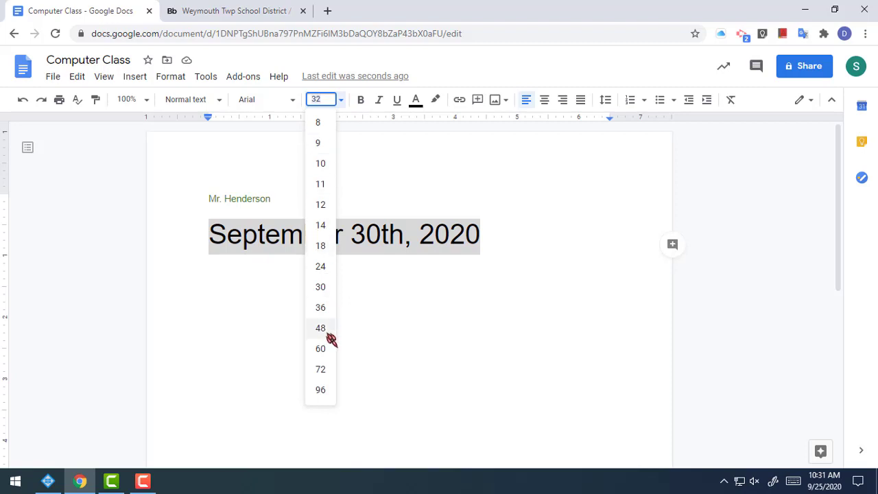
{"action": "left_click", "coordinate": [534, 229]}
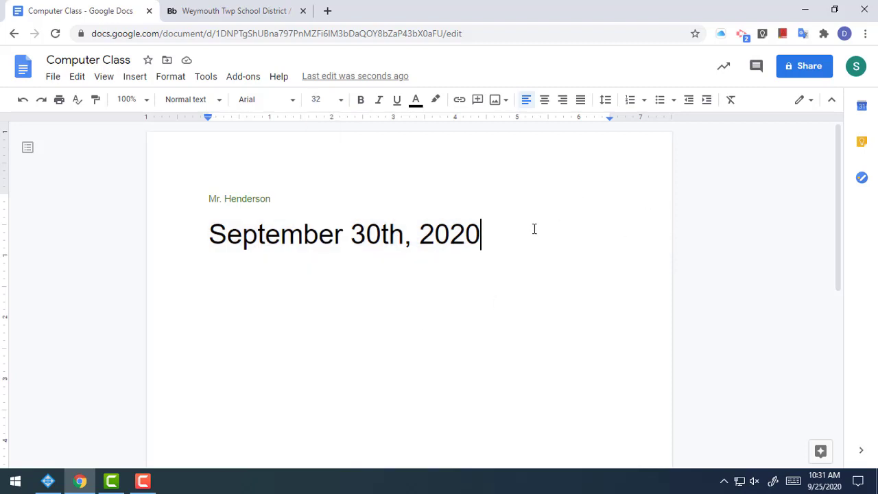
{"action": "left_click", "coordinate": [341, 100]}
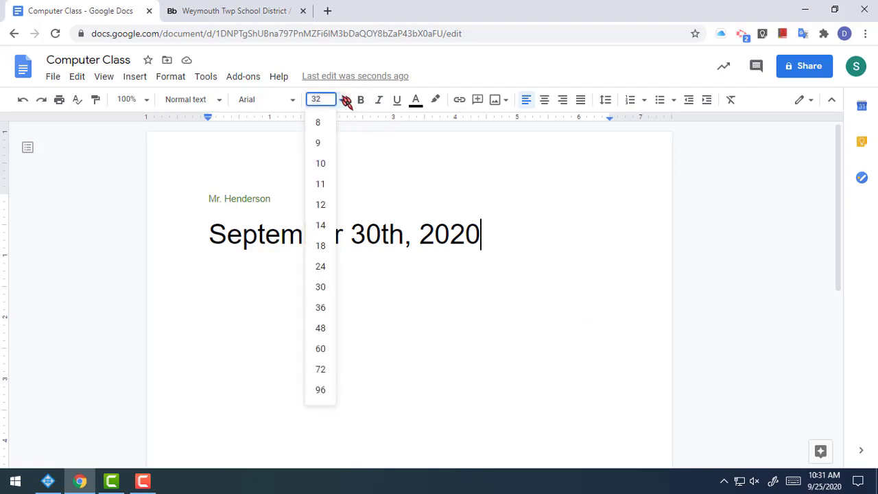
{"action": "left_click", "coordinate": [491, 223]}
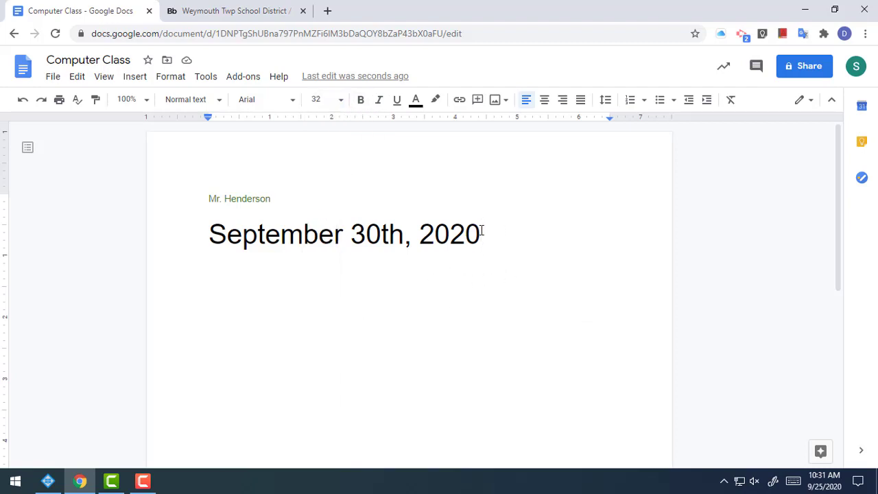
Change the text colour of the date line to golden yellow and deselect it.
{"action": "triple_click", "coordinate": [433, 232]}
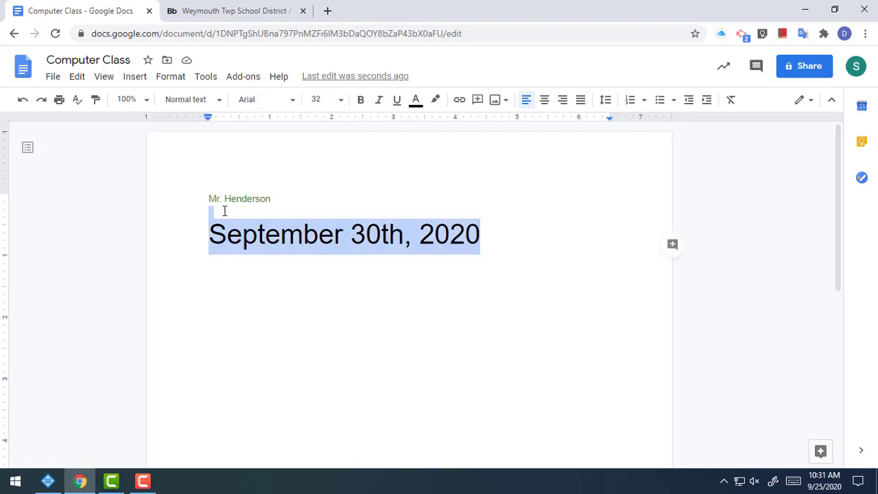
{"action": "left_click", "coordinate": [415, 101]}
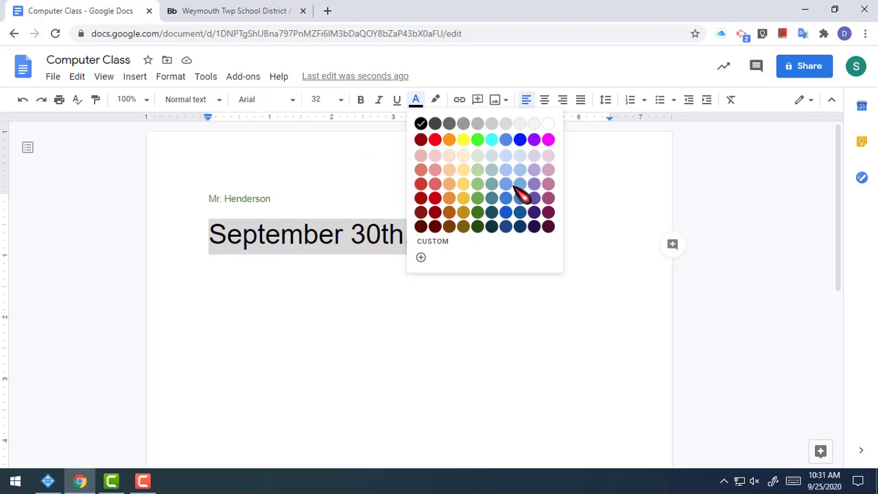
{"action": "left_click", "coordinate": [463, 198]}
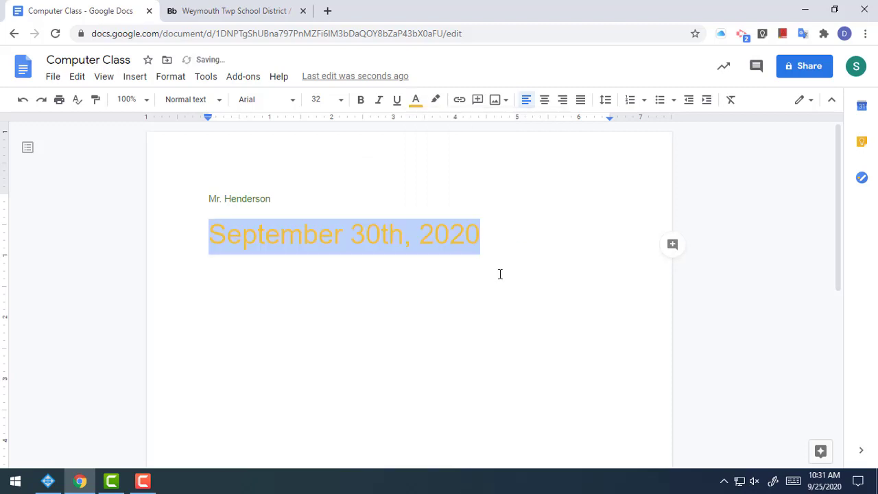
{"action": "left_click", "coordinate": [513, 233]}
Browse the available fonts, apply Caveat to the date line and deselect the text.
{"action": "left_click_drag", "start_coordinate": [491, 233], "coordinate": [203, 230]}
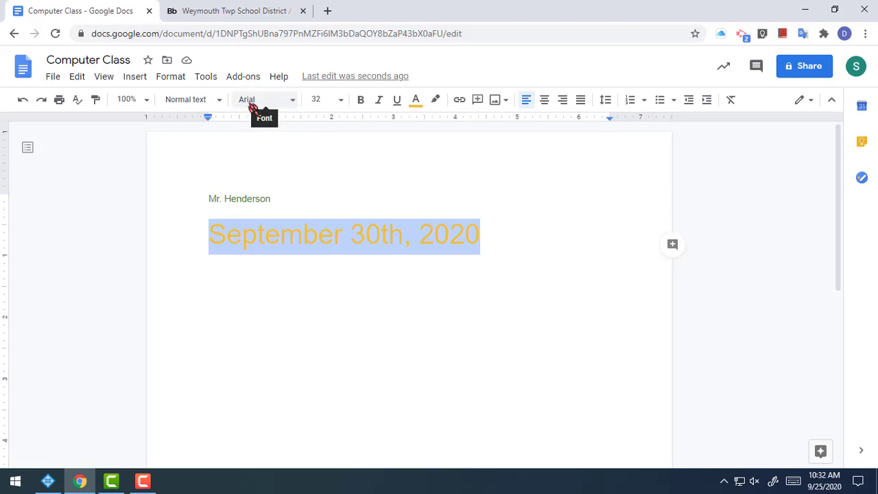
{"action": "left_click", "coordinate": [297, 102]}
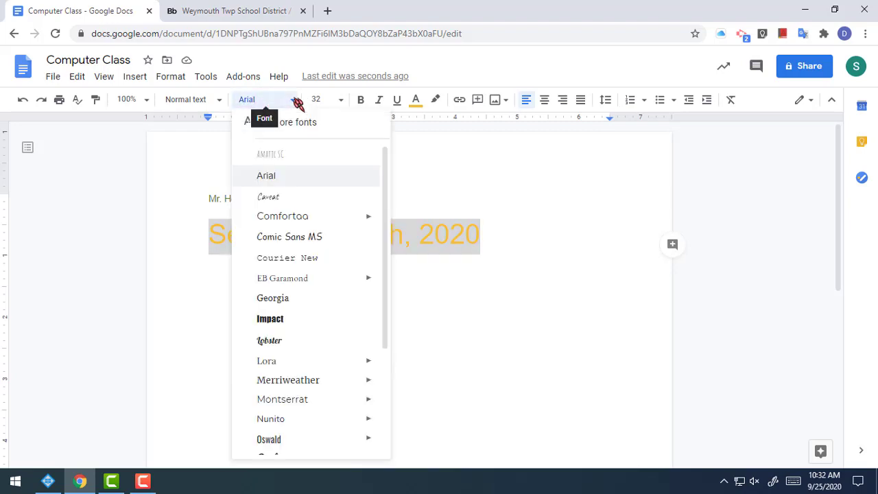
{"action": "left_click_drag", "start_coordinate": [388, 176], "coordinate": [392, 152]}
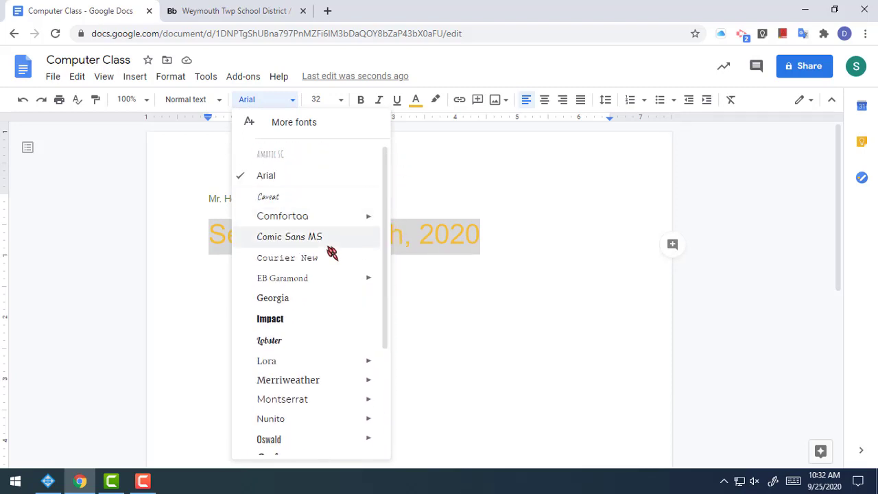
{"action": "scroll", "coordinate": [332, 248], "scroll_direction": "down", "scroll_amount": 3}
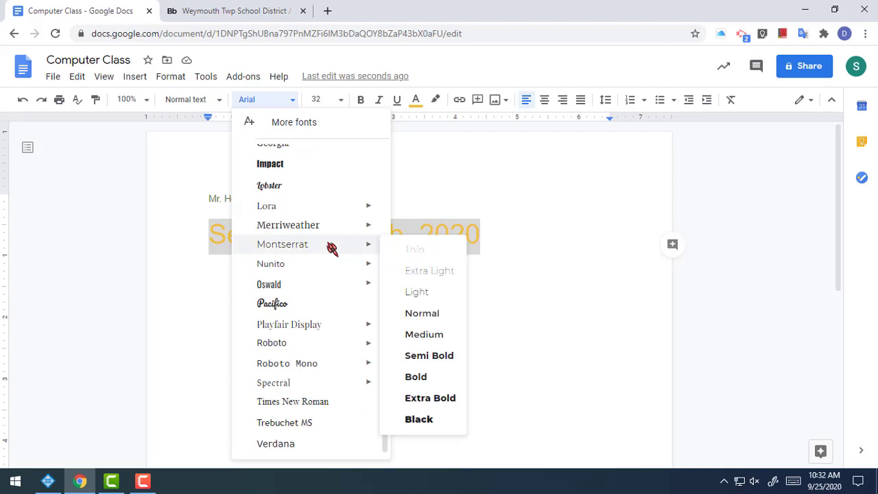
{"action": "scroll", "coordinate": [322, 255], "scroll_direction": "up", "scroll_amount": 3}
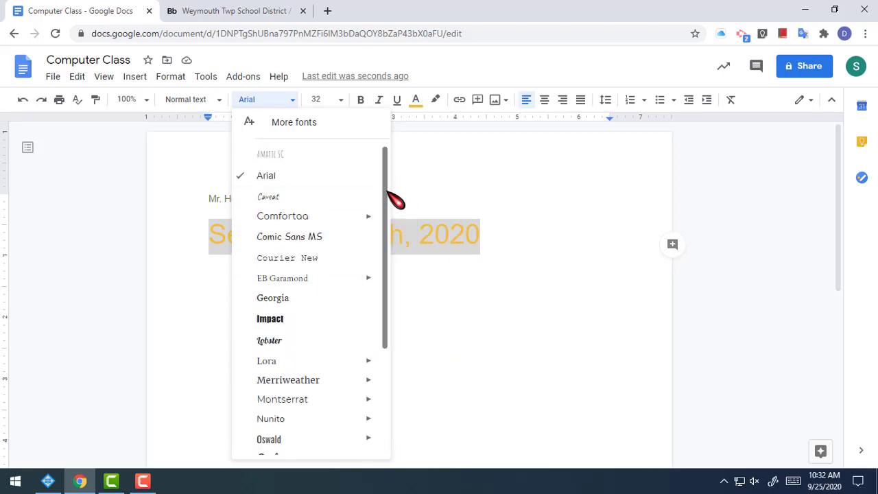
{"action": "left_click_drag", "start_coordinate": [387, 192], "coordinate": [401, 170]}
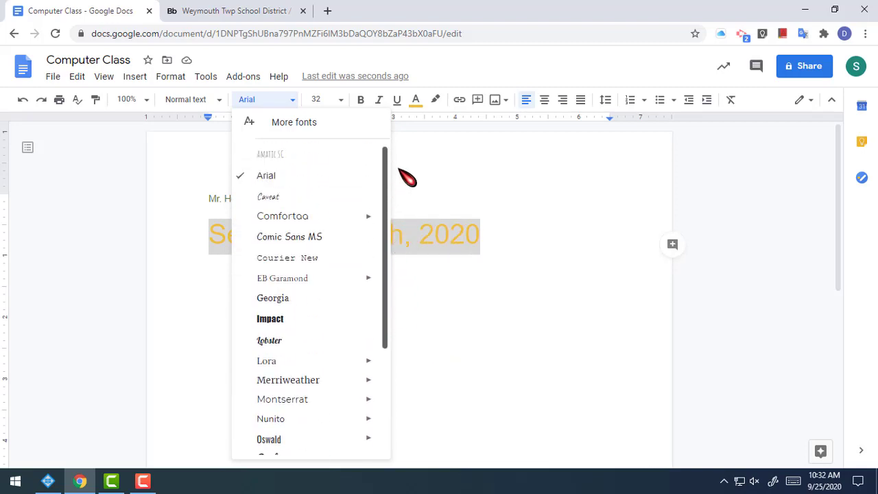
{"action": "scroll", "coordinate": [351, 254], "scroll_direction": "down", "scroll_amount": 3}
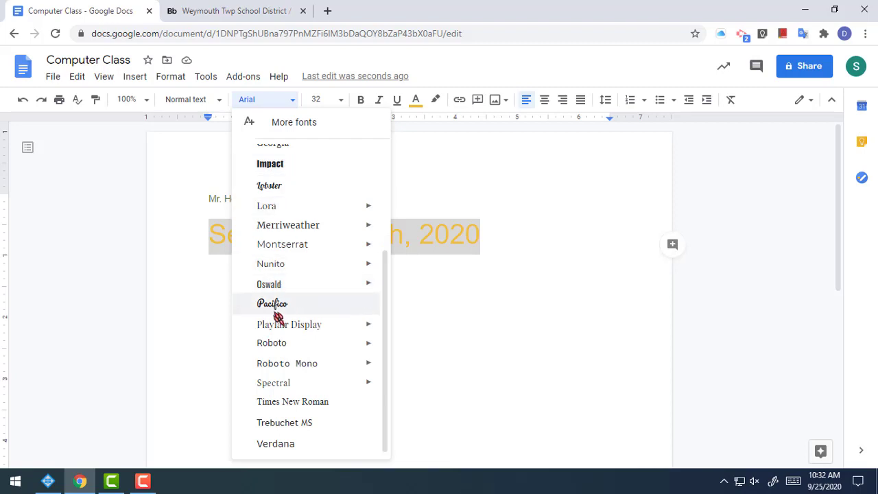
{"action": "scroll", "coordinate": [335, 359], "scroll_direction": "up", "scroll_amount": 3}
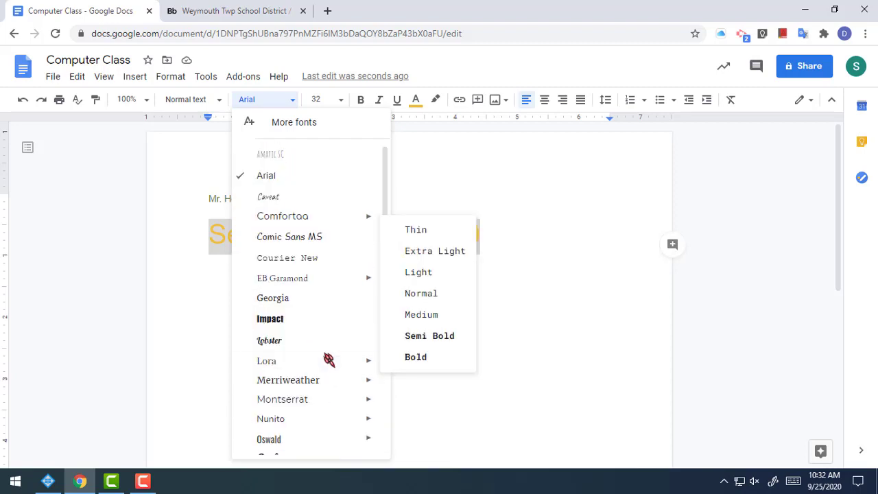
{"action": "left_click", "coordinate": [288, 198]}
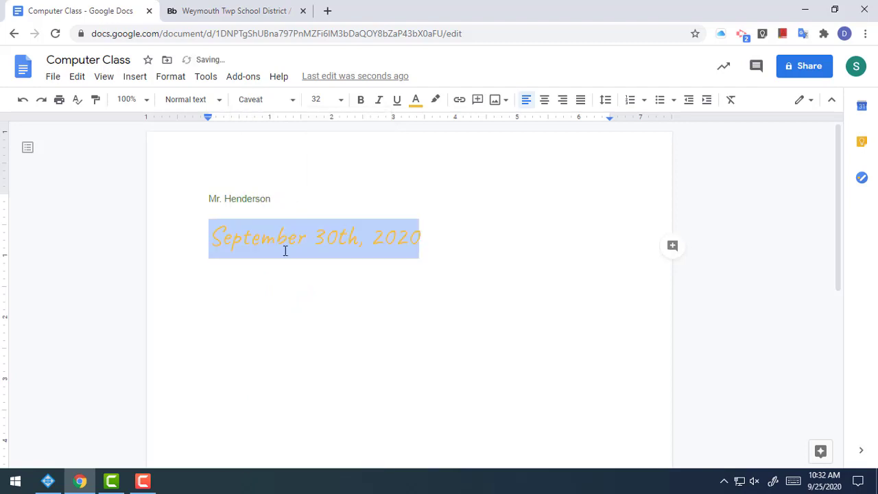
{"action": "left_click", "coordinate": [422, 240]}
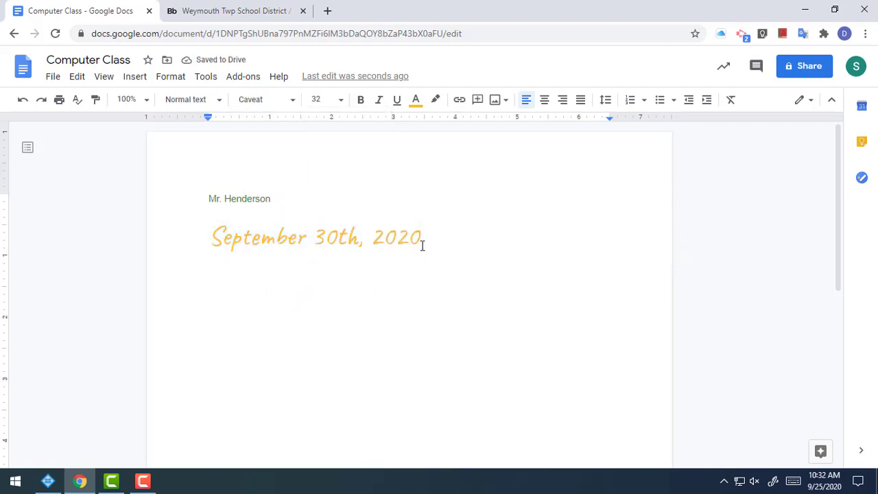
Change the font of the date line to Lobster.
{"action": "left_click_drag", "start_coordinate": [420, 238], "coordinate": [209, 242]}
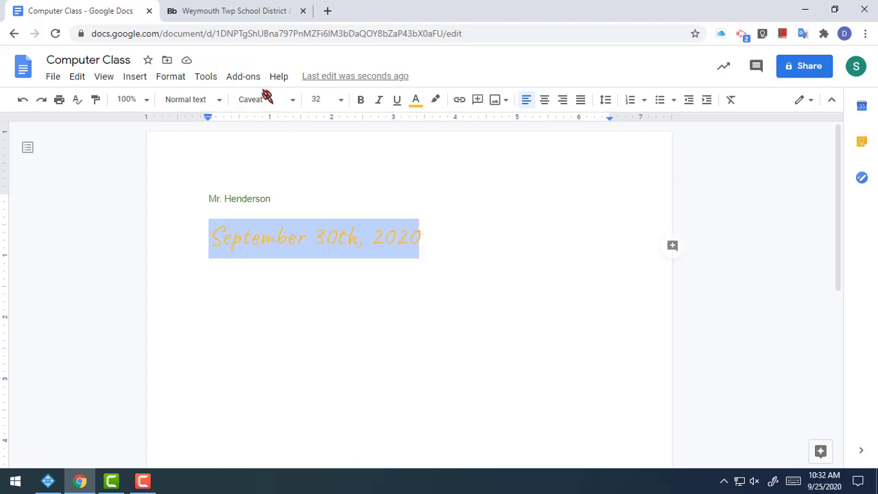
{"action": "left_click", "coordinate": [296, 103]}
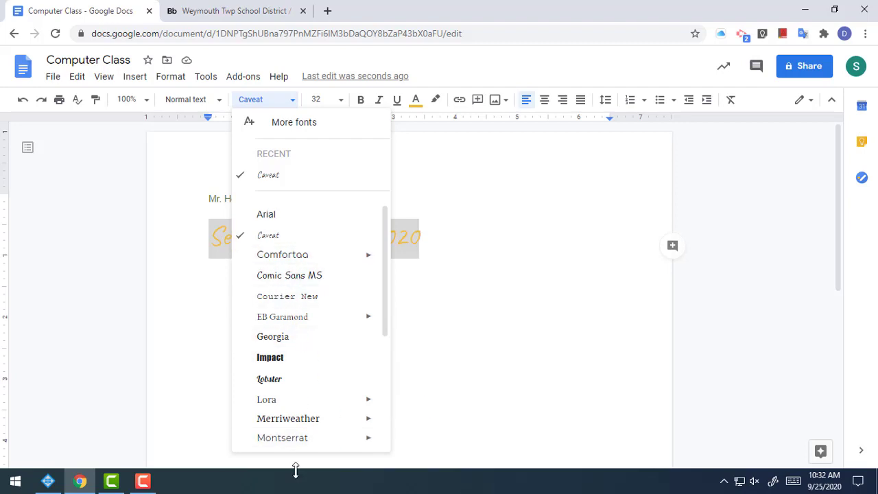
{"action": "scroll", "coordinate": [294, 415], "scroll_direction": "down", "scroll_amount": 3}
{"action": "scroll", "coordinate": [294, 338], "scroll_direction": "up", "scroll_amount": 4}
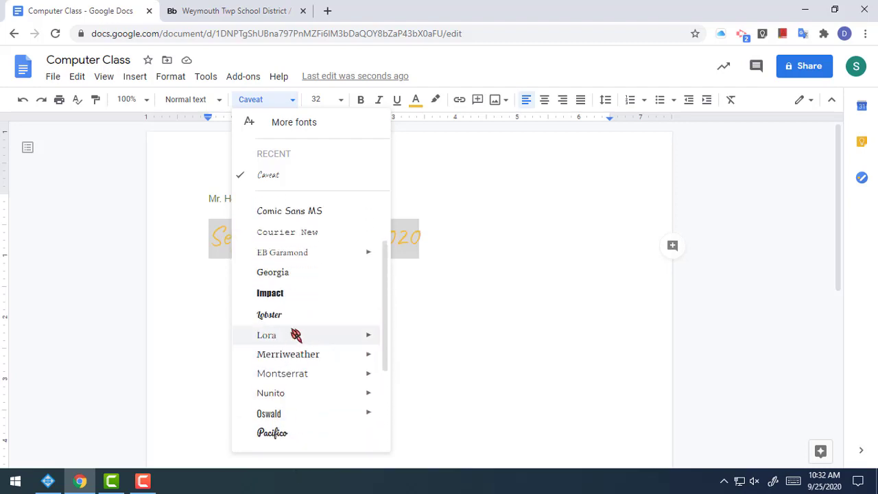
{"action": "left_click", "coordinate": [269, 314]}
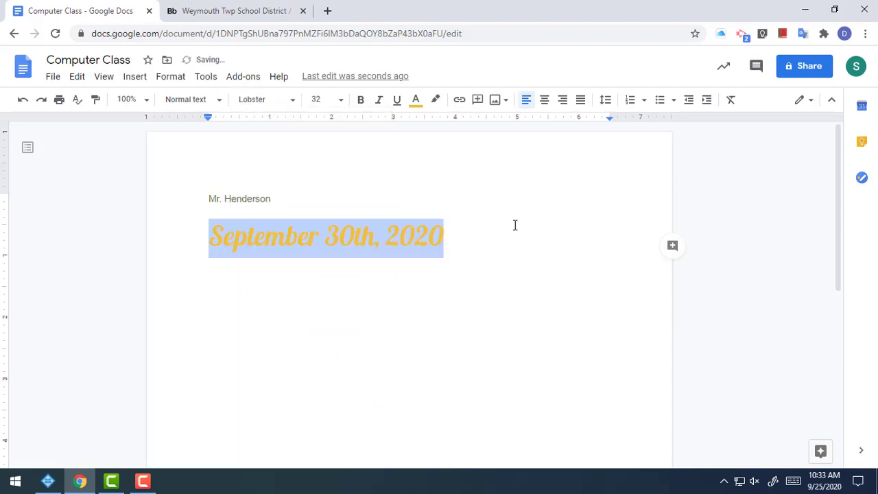
Review the recent fonts, select the date line and examine the fonts and style variants available in the font list.
{"action": "left_click", "coordinate": [292, 100]}
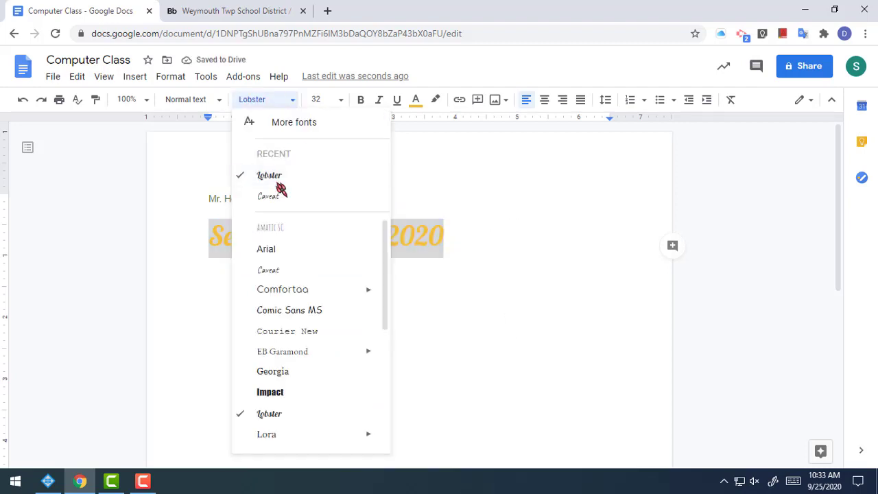
{"action": "left_click", "coordinate": [497, 253]}
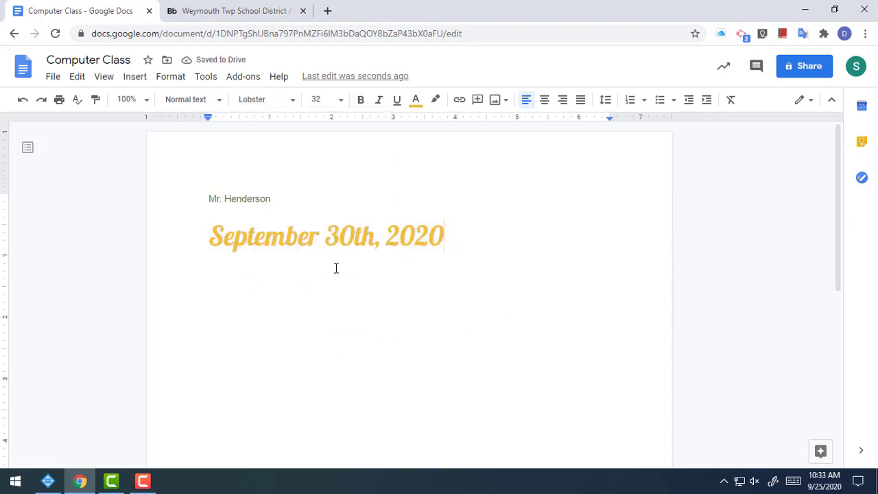
{"action": "left_click_drag", "start_coordinate": [446, 224], "coordinate": [200, 226]}
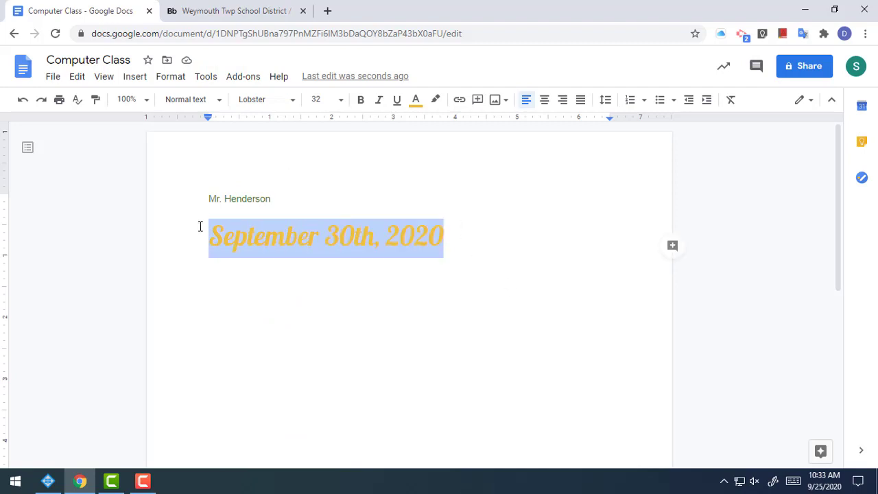
{"action": "left_click", "coordinate": [292, 100]}
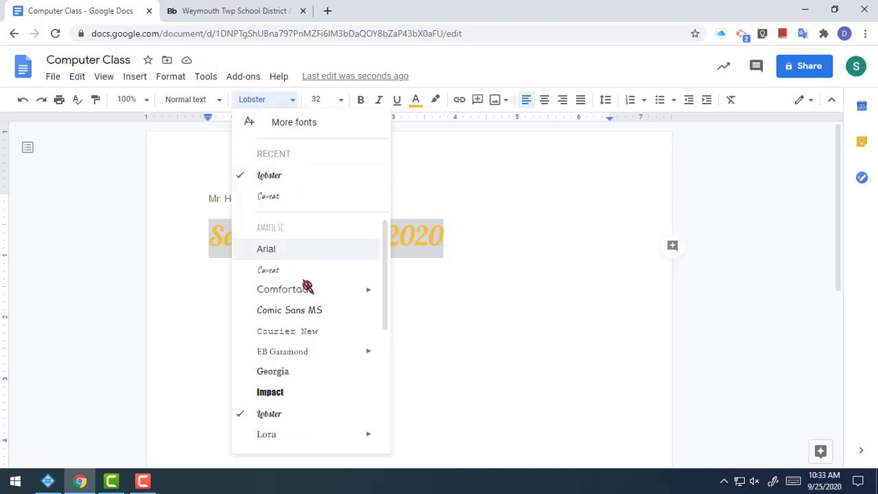
{"action": "scroll", "coordinate": [321, 288], "scroll_direction": "down", "scroll_amount": 1}
{"action": "mouse_move", "coordinate": [321, 288]}
{"action": "scroll", "coordinate": [321, 288], "scroll_direction": "down", "scroll_amount": 4}
{"action": "scroll", "coordinate": [320, 287], "scroll_direction": "up", "scroll_amount": 5}
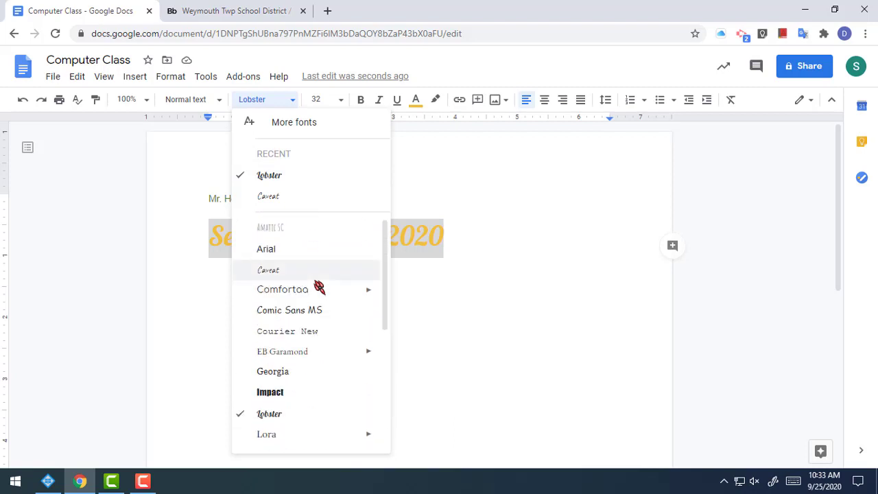
{"action": "scroll", "coordinate": [321, 387], "scroll_direction": "down", "scroll_amount": 1}
{"action": "mouse_move", "coordinate": [325, 382]}
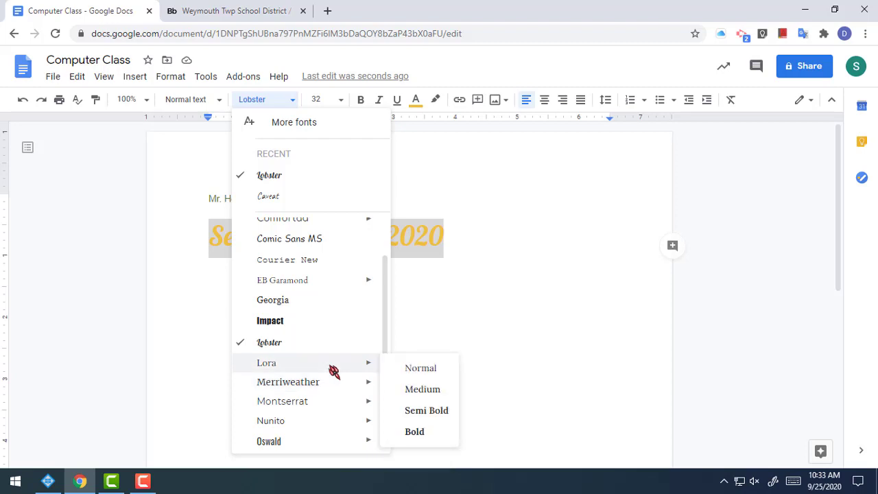
{"action": "scroll", "coordinate": [330, 367], "scroll_direction": "down", "scroll_amount": 3}
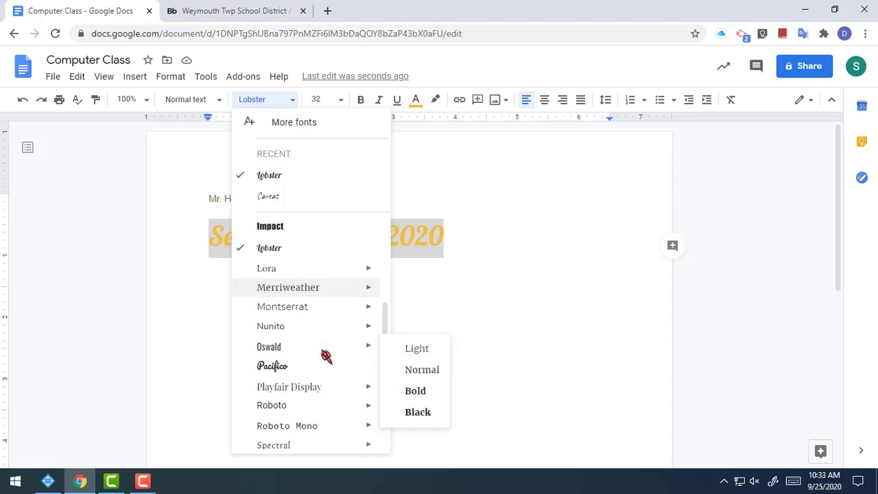
{"action": "scroll", "coordinate": [323, 358], "scroll_direction": "down", "scroll_amount": 2}
{"action": "scroll", "coordinate": [323, 361], "scroll_direction": "up", "scroll_amount": 6}
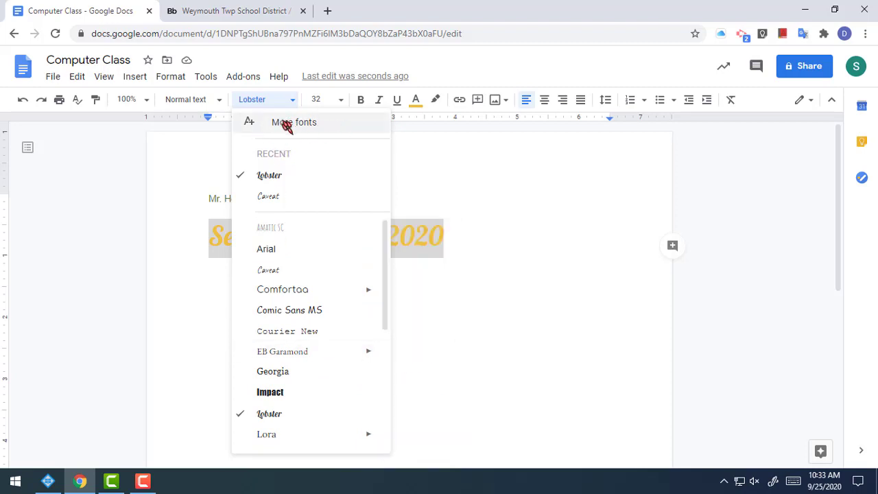
Open the catalogue of additional fonts and examine the range of fonts offered there.
{"action": "left_click", "coordinate": [285, 125]}
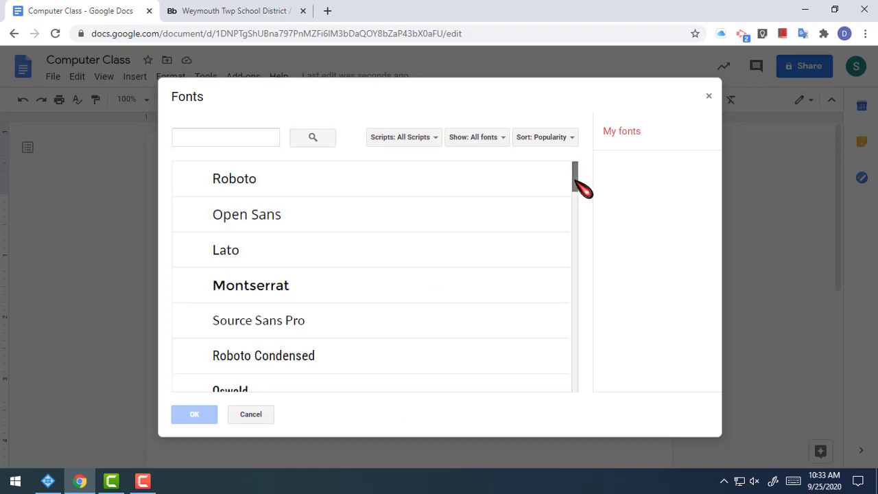
{"action": "left_click_drag", "start_coordinate": [575, 177], "coordinate": [575, 383]}
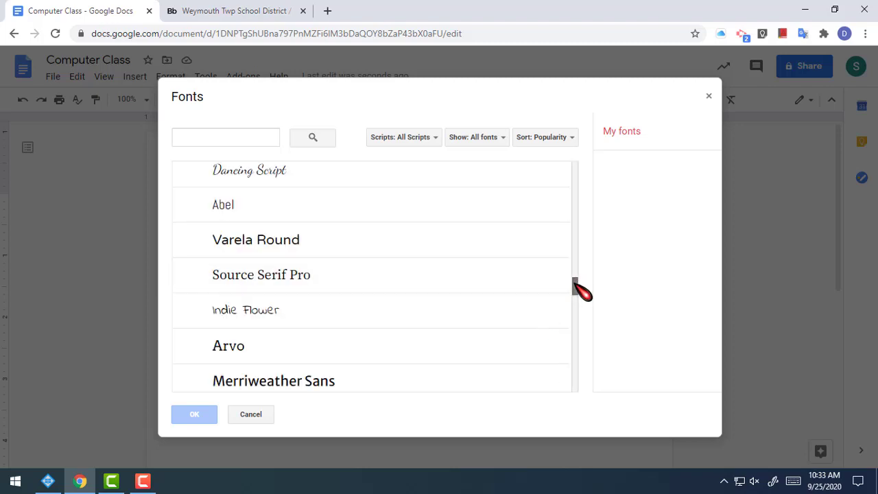
{"action": "left_click_drag", "start_coordinate": [580, 290], "coordinate": [582, 386]}
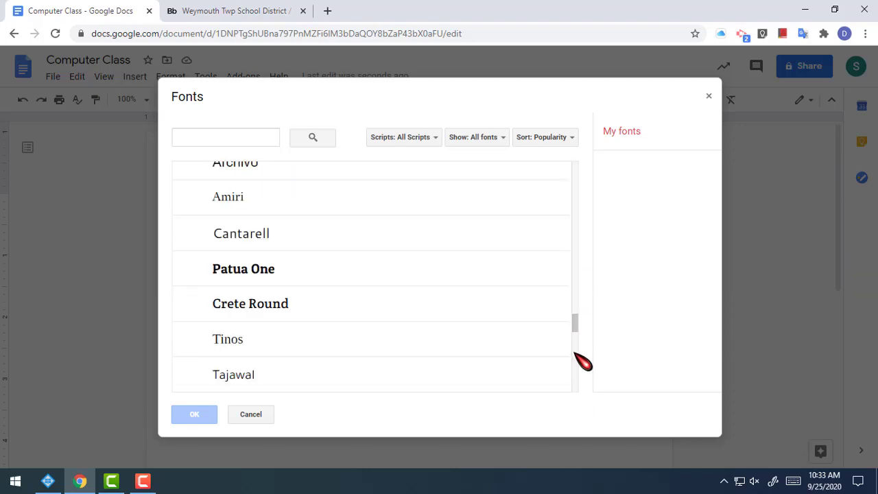
{"action": "left_click_drag", "start_coordinate": [579, 324], "coordinate": [585, 404]}
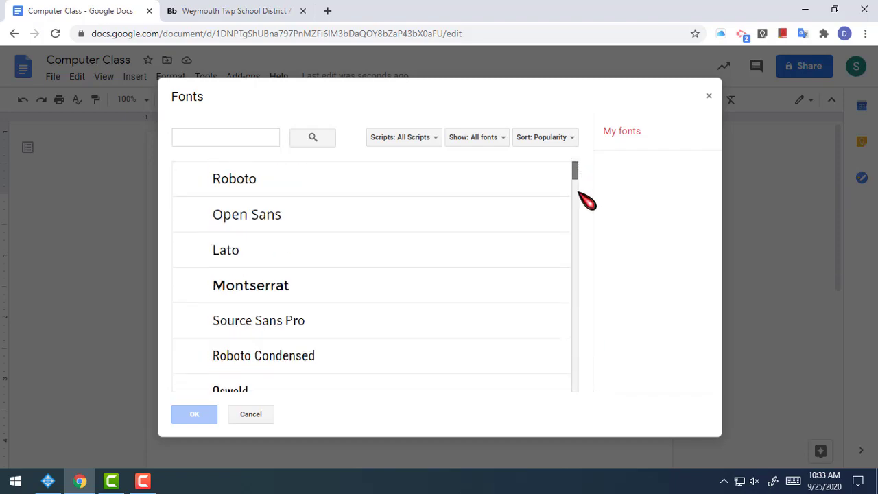
{"action": "left_click_drag", "start_coordinate": [579, 193], "coordinate": [573, 193]}
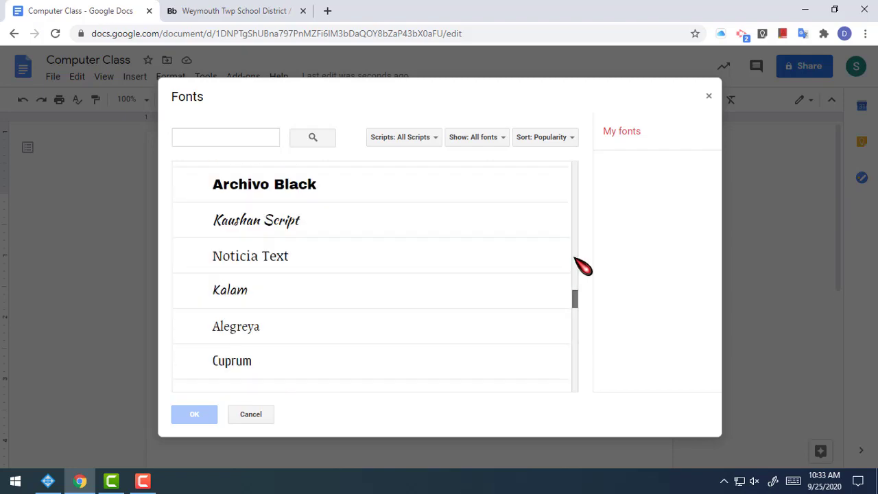
{"action": "left_click_drag", "start_coordinate": [583, 266], "coordinate": [580, 168]}
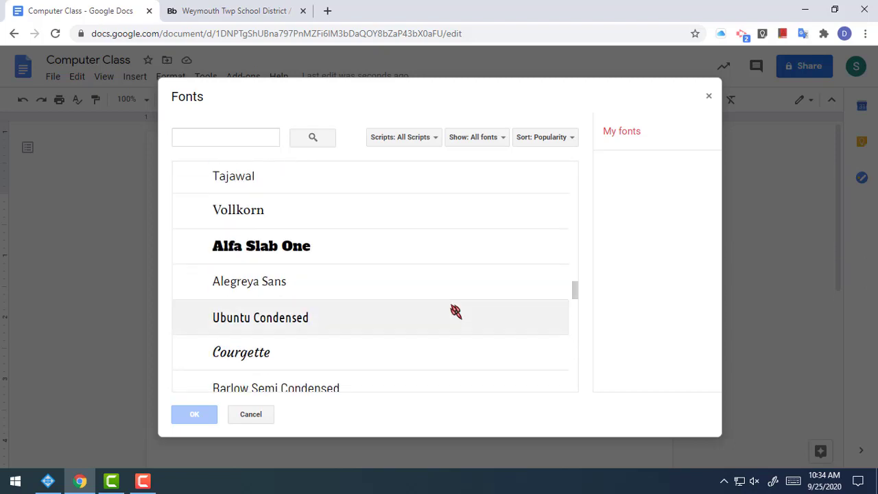
{"action": "scroll", "coordinate": [456, 312], "scroll_direction": "down", "scroll_amount": 5}
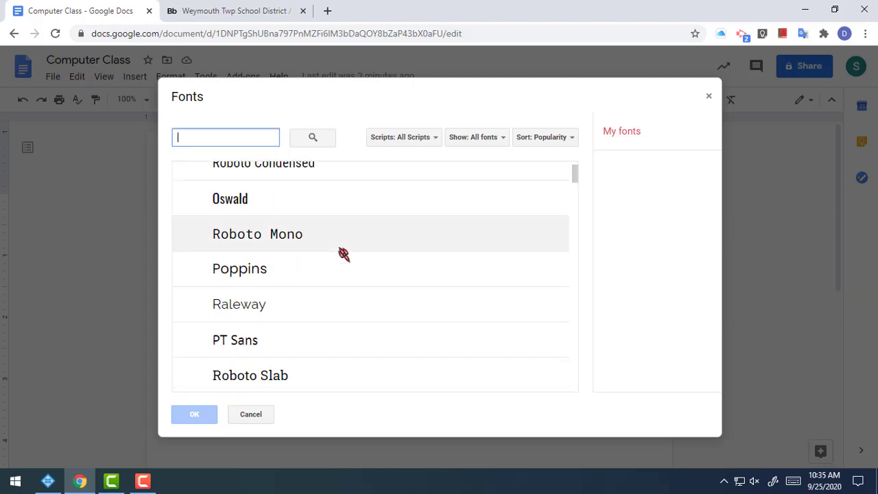
{"action": "scroll", "coordinate": [343, 254], "scroll_direction": "down", "scroll_amount": 6}
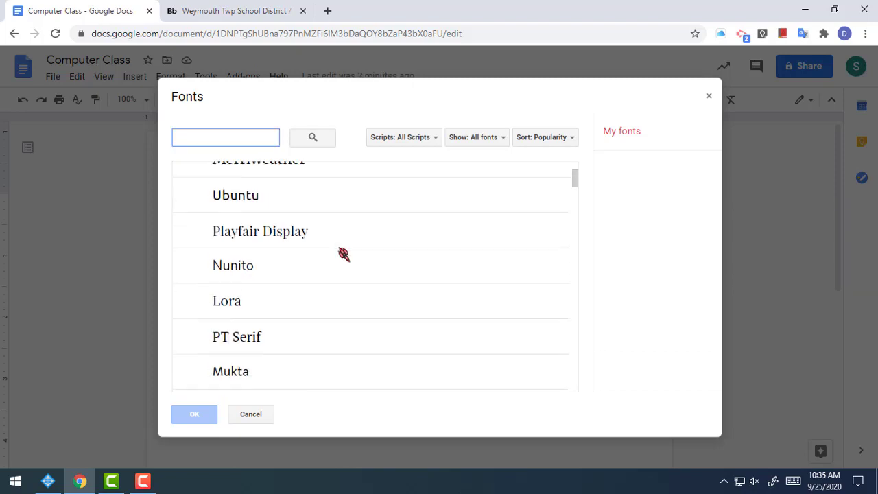
{"action": "scroll", "coordinate": [343, 254], "scroll_direction": "down", "scroll_amount": 12}
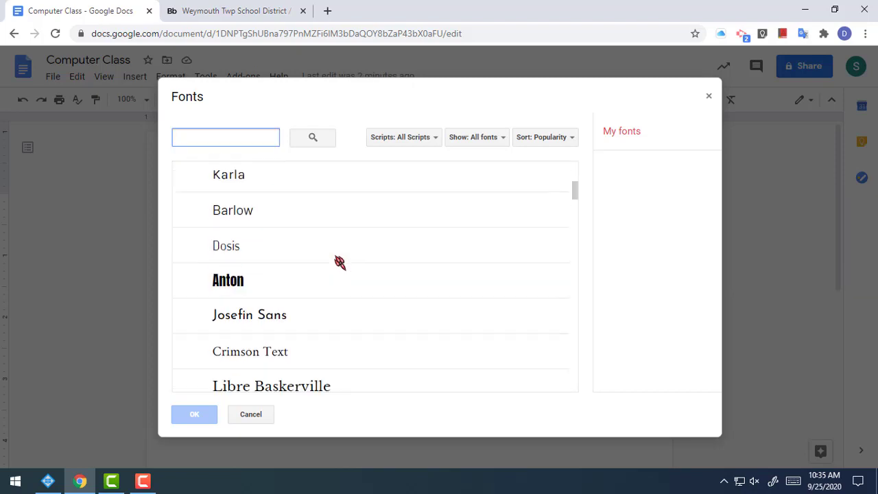
{"action": "scroll", "coordinate": [334, 265], "scroll_direction": "down", "scroll_amount": 5}
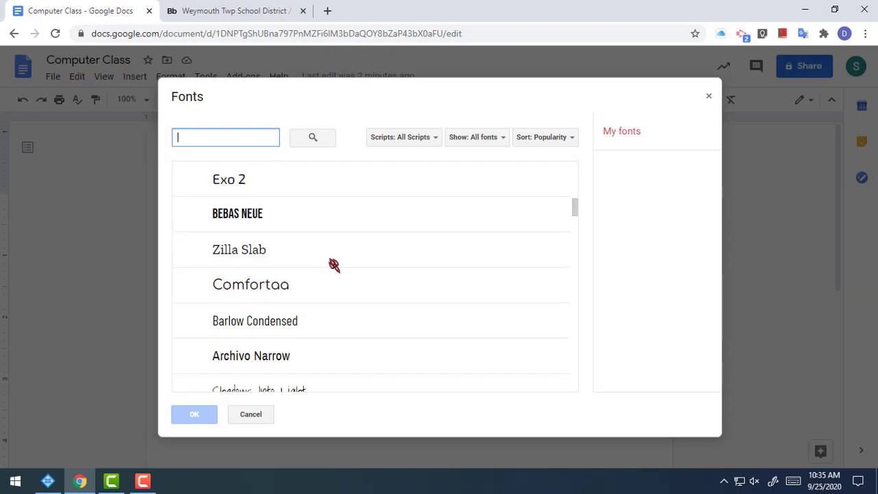
{"action": "scroll", "coordinate": [333, 265], "scroll_direction": "up", "scroll_amount": 10}
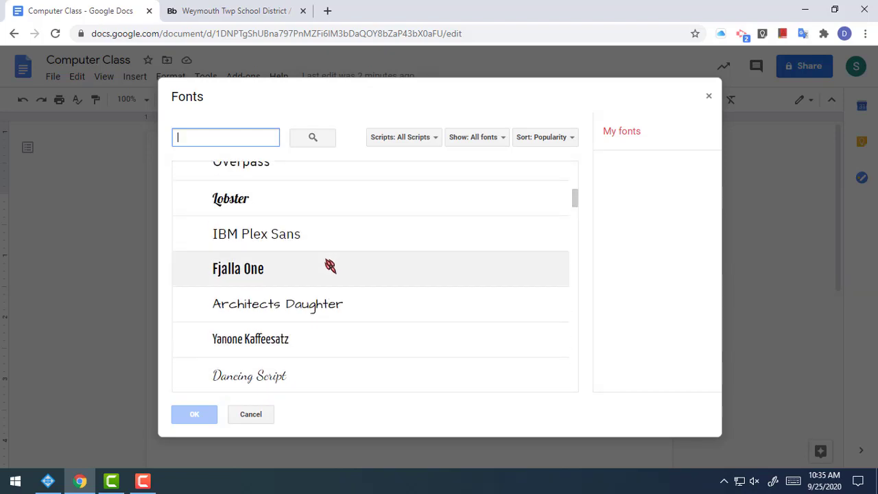
{"action": "scroll", "coordinate": [330, 266], "scroll_direction": "down", "scroll_amount": 5}
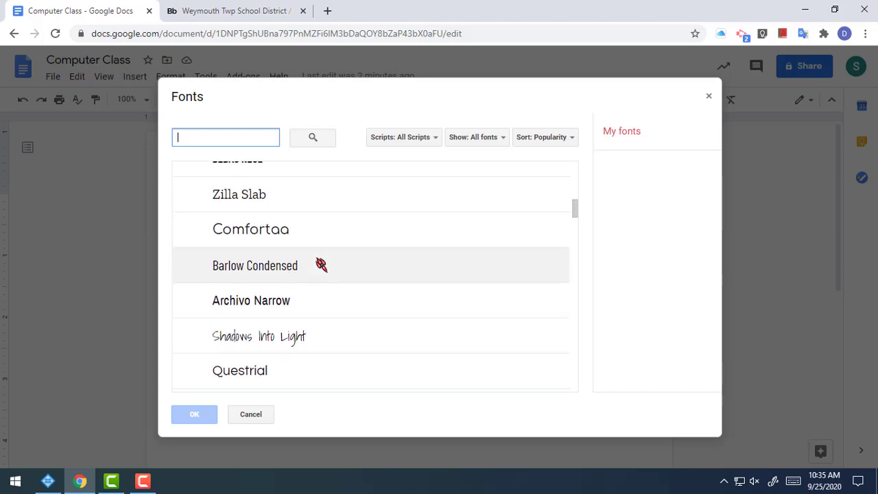
{"action": "scroll", "coordinate": [320, 263], "scroll_direction": "up", "scroll_amount": 1}
{"action": "scroll", "coordinate": [320, 261], "scroll_direction": "down", "scroll_amount": 3}
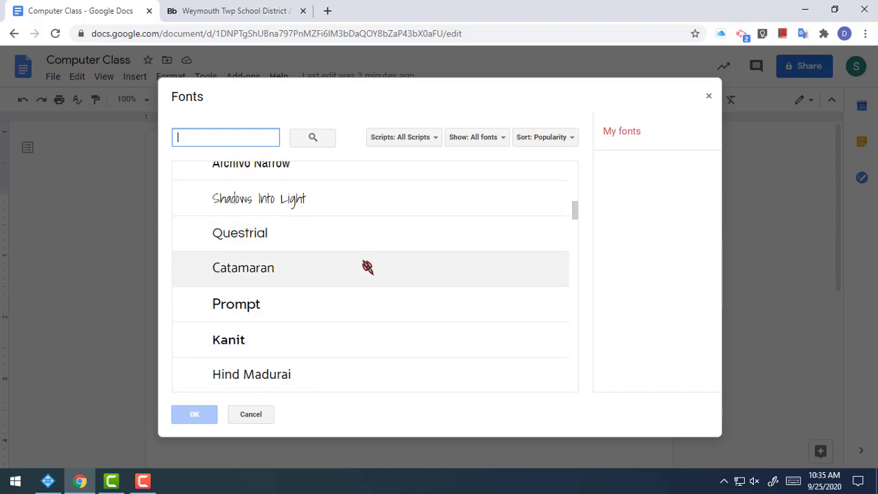
{"action": "scroll", "coordinate": [368, 269], "scroll_direction": "down", "scroll_amount": 6}
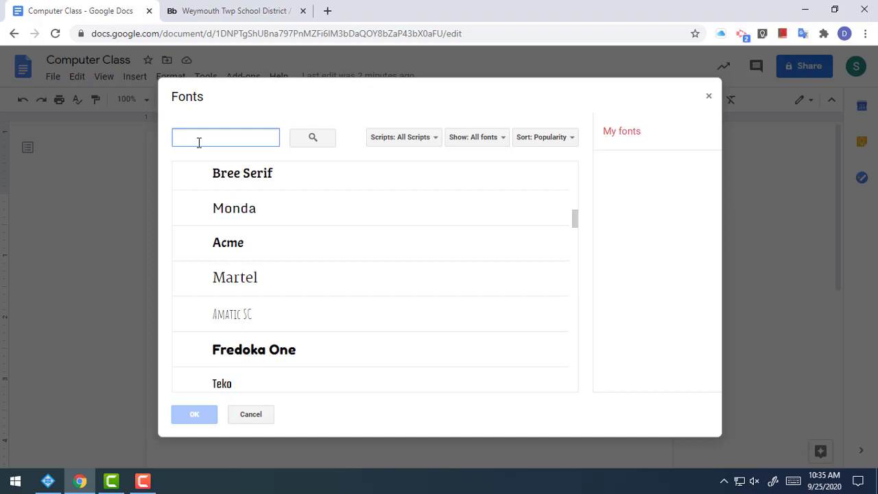
Search the font catalogue for "soda", apply Cherry Cream Soda to the date line and deselect the text.
{"action": "type", "text": "soda"}
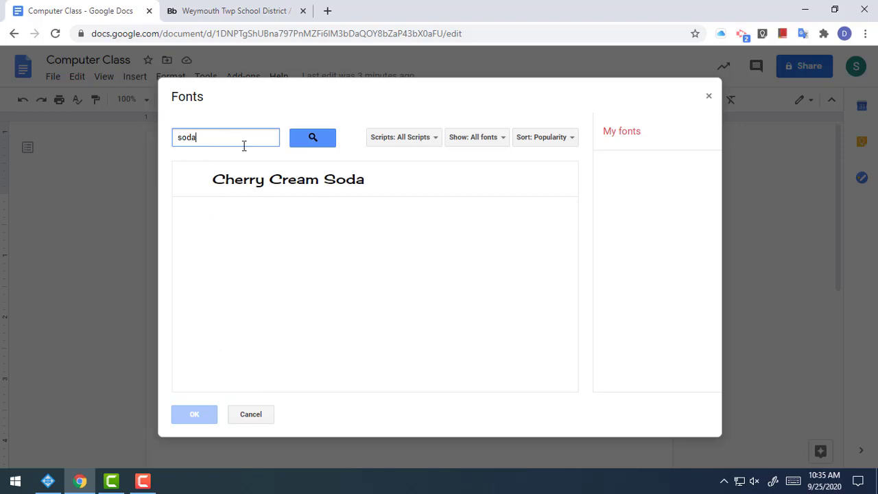
{"action": "left_click", "coordinate": [251, 182]}
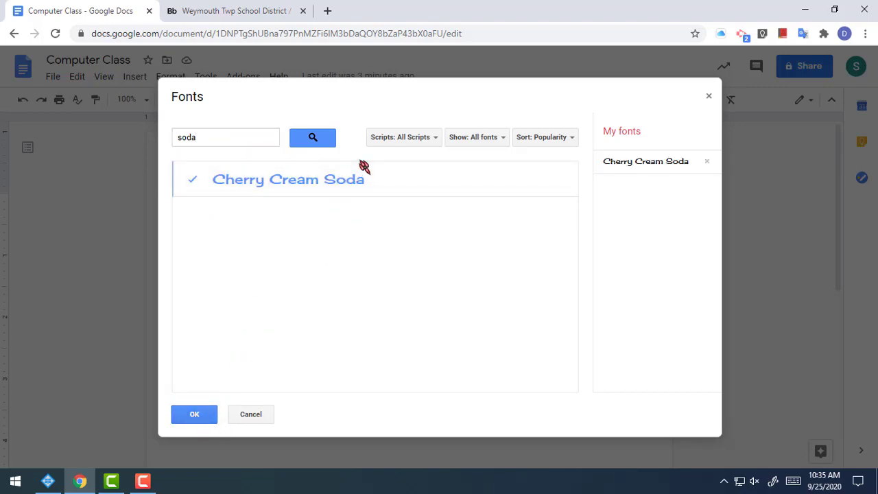
{"action": "left_click", "coordinate": [207, 417]}
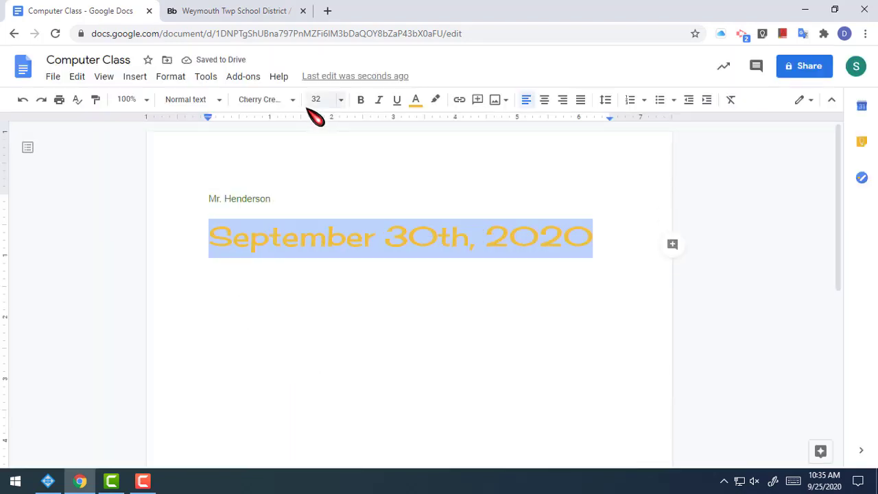
{"action": "double_click", "coordinate": [611, 255]}
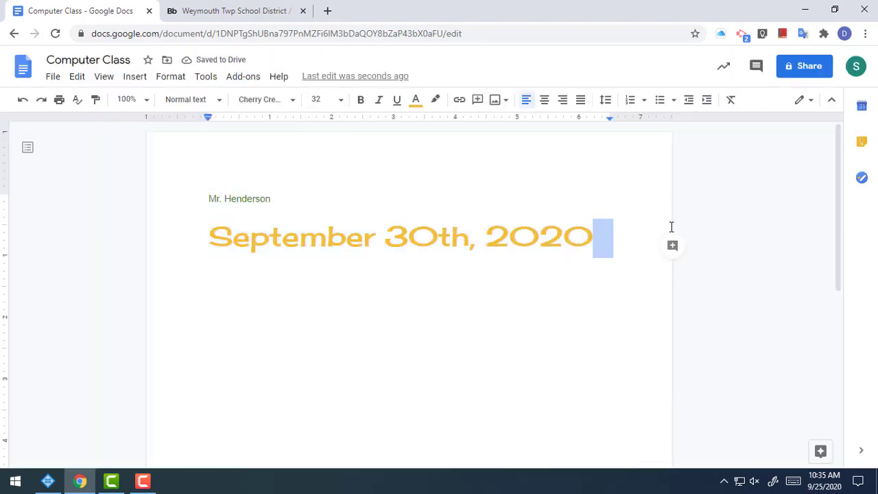
{"action": "left_click", "coordinate": [631, 237]}
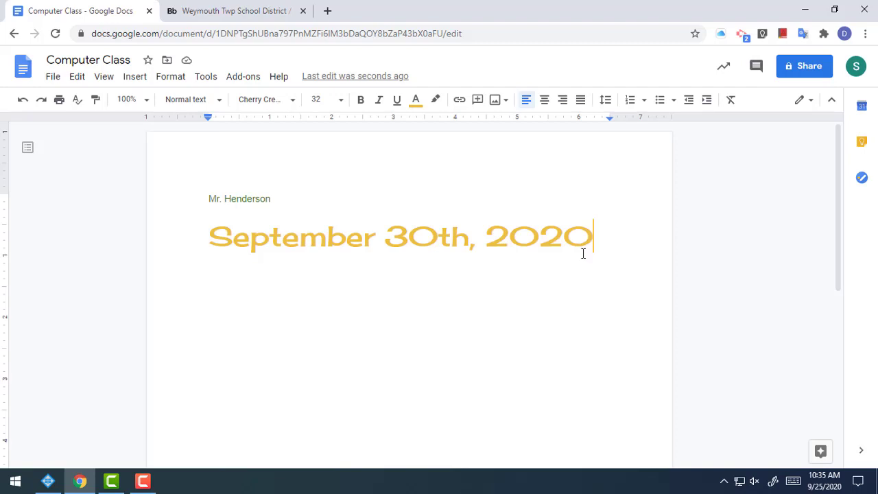
Check the font list for the recently used and added fonts, and return to the end of the date line.
{"action": "left_click", "coordinate": [293, 101]}
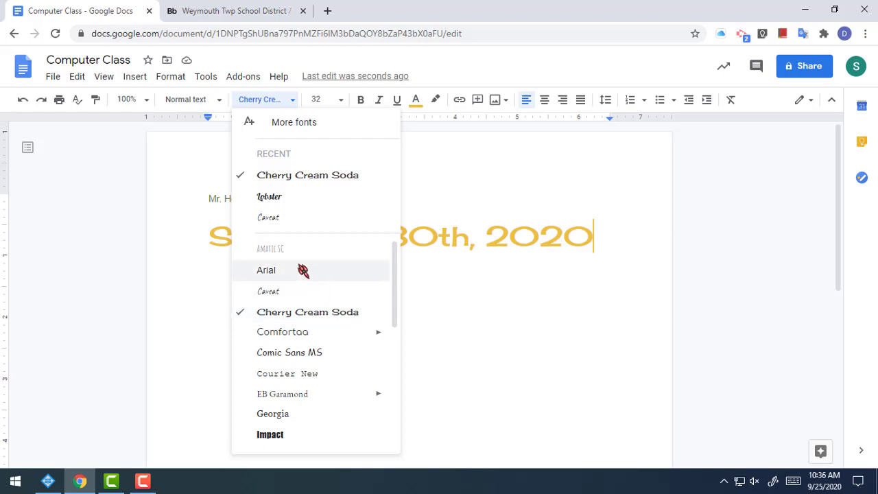
{"action": "scroll", "coordinate": [335, 325], "scroll_direction": "down", "scroll_amount": 2}
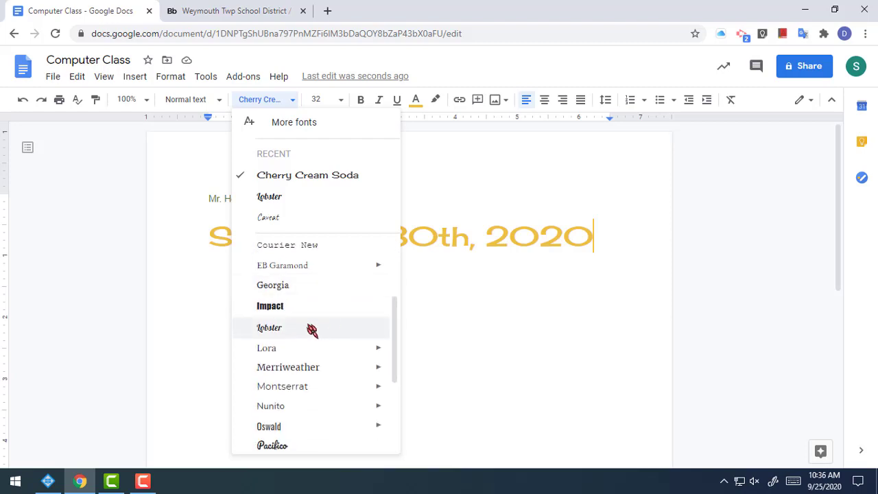
{"action": "mouse_move", "coordinate": [289, 348]}
{"action": "left_click", "coordinate": [602, 235]}
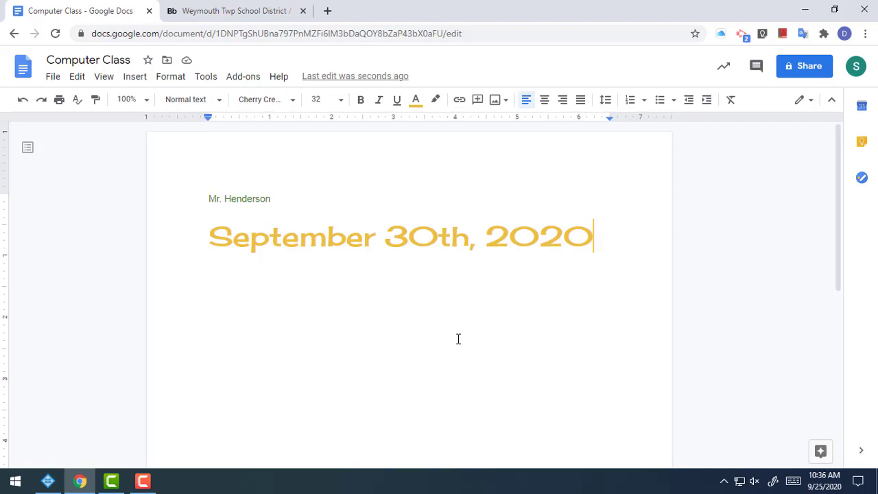
Start a new line beneath the date, leaving one blank line between them.
{"action": "key", "text": "Return"}
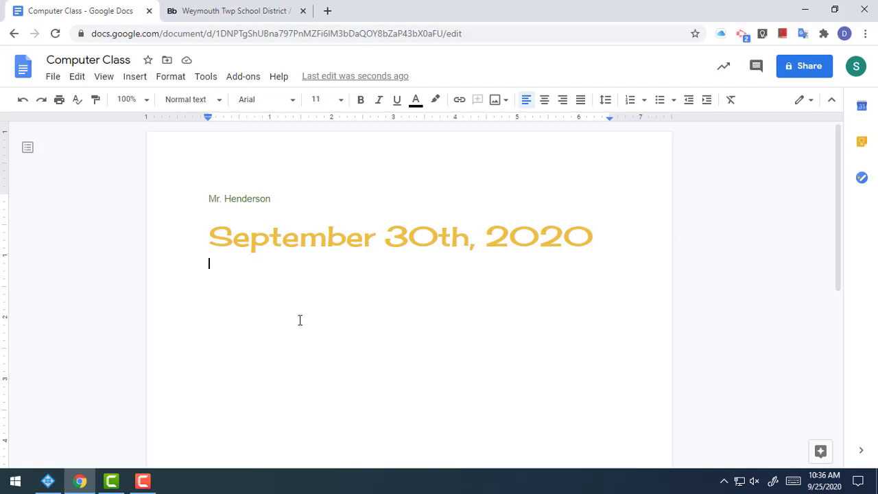
{"action": "key", "text": "BackSpace"}
{"action": "key", "text": "Return"}
Set the text colour to dark blue and the font size to 18 for the new empty line.
{"action": "left_click", "coordinate": [417, 102]}
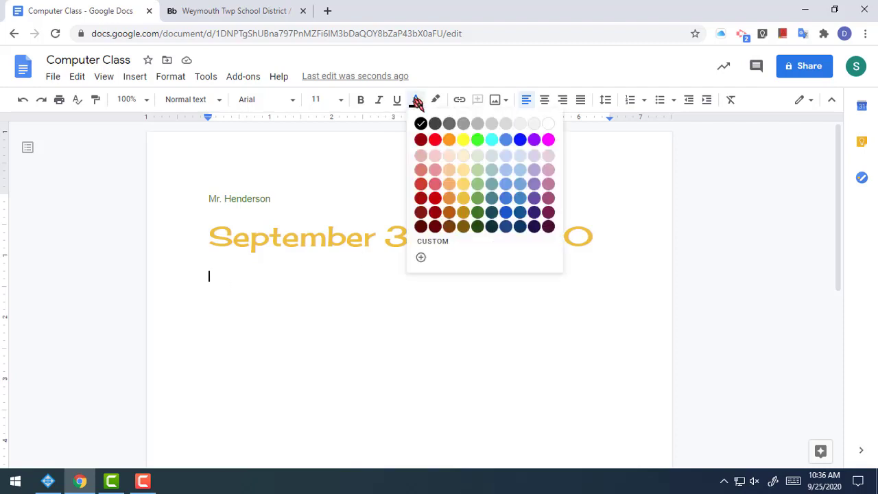
{"action": "left_click", "coordinate": [508, 215]}
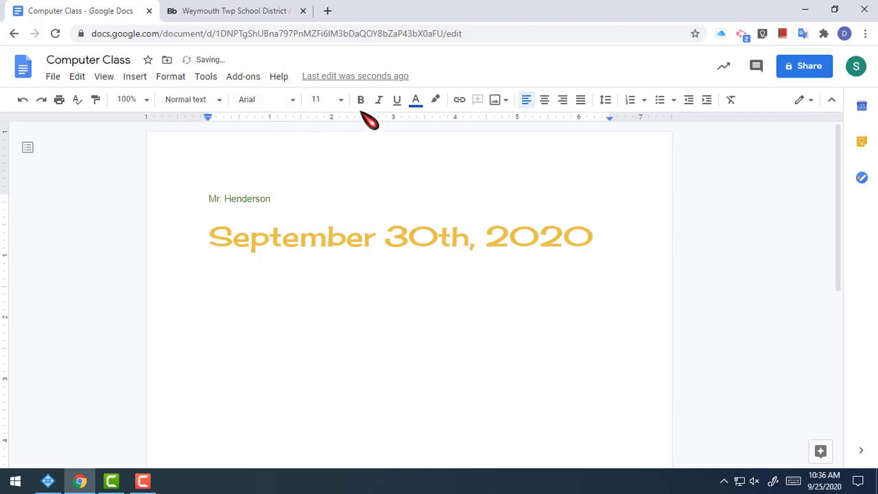
{"action": "left_click", "coordinate": [340, 101]}
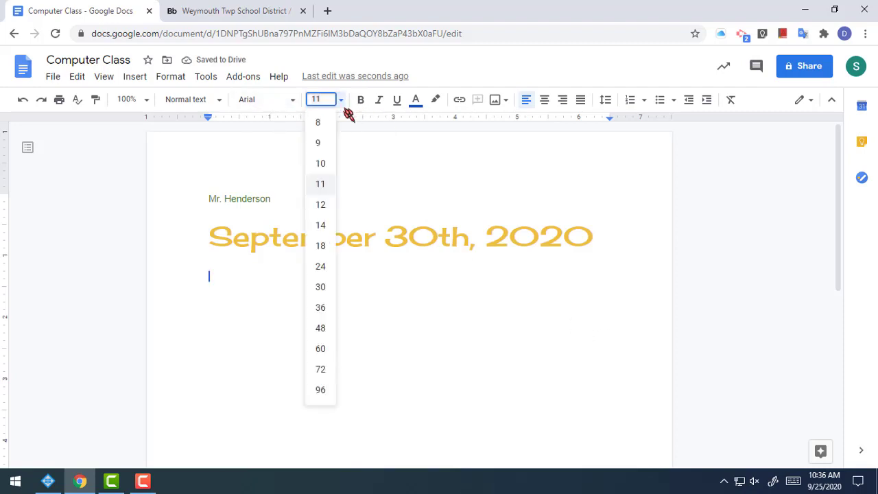
{"action": "left_click", "coordinate": [320, 245]}
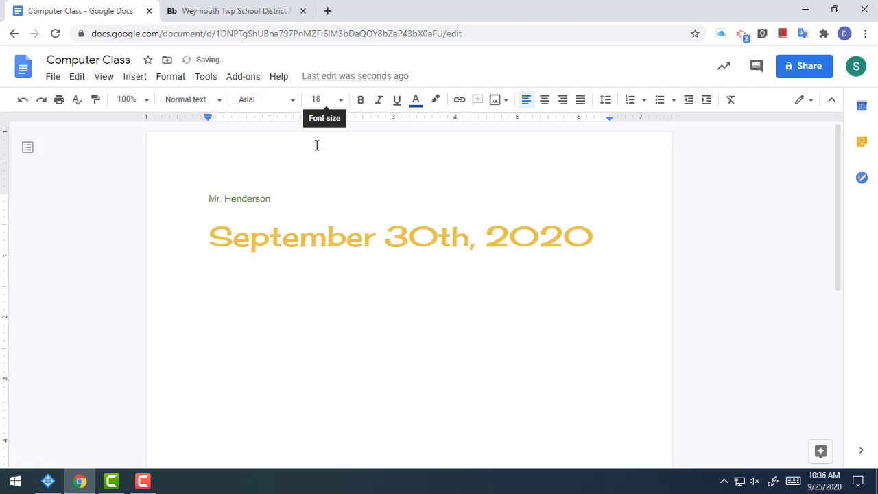
Set the font of the new empty line below the date to Georgia.
{"action": "left_click", "coordinate": [292, 99]}
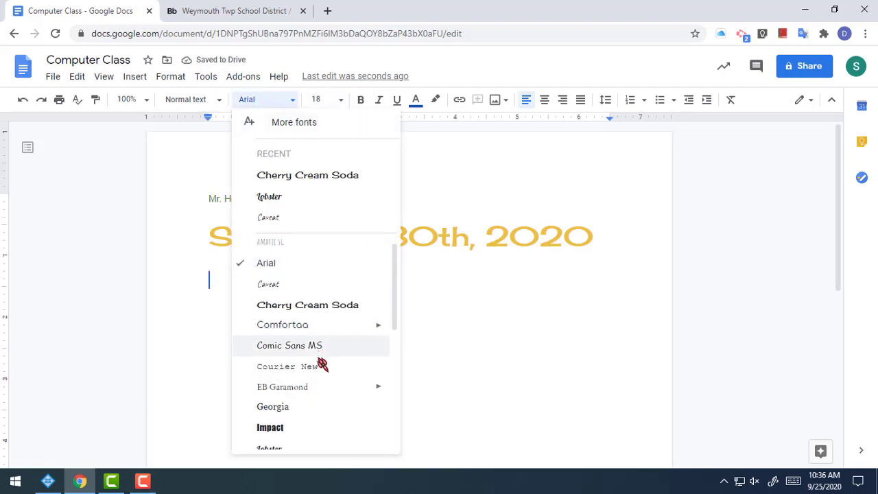
{"action": "scroll", "coordinate": [322, 364], "scroll_direction": "down", "scroll_amount": 3}
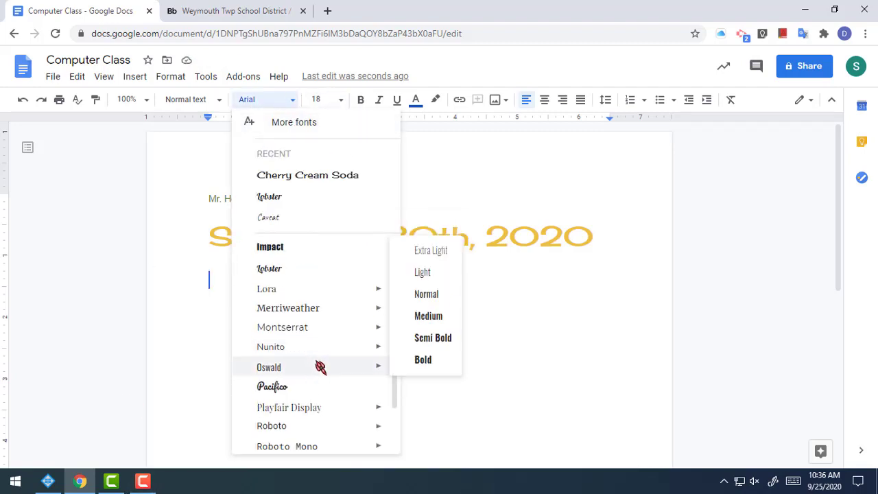
{"action": "scroll", "coordinate": [312, 302], "scroll_direction": "up", "scroll_amount": 1}
{"action": "left_click", "coordinate": [316, 290]}
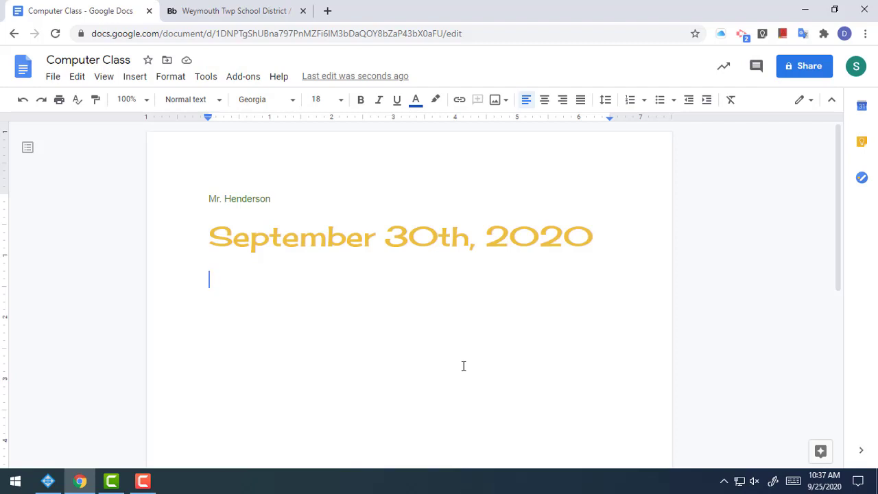
Write "Blue" on the line below the date and start a new line beneath it.
{"action": "type", "text": "I"}
{"action": "key", "text": "BackSpace"}
{"action": "type", "text": "Blue"}
{"action": "key", "text": "Return"}
Right-align the name line and centre the date line.
{"action": "left_click", "coordinate": [275, 199]}
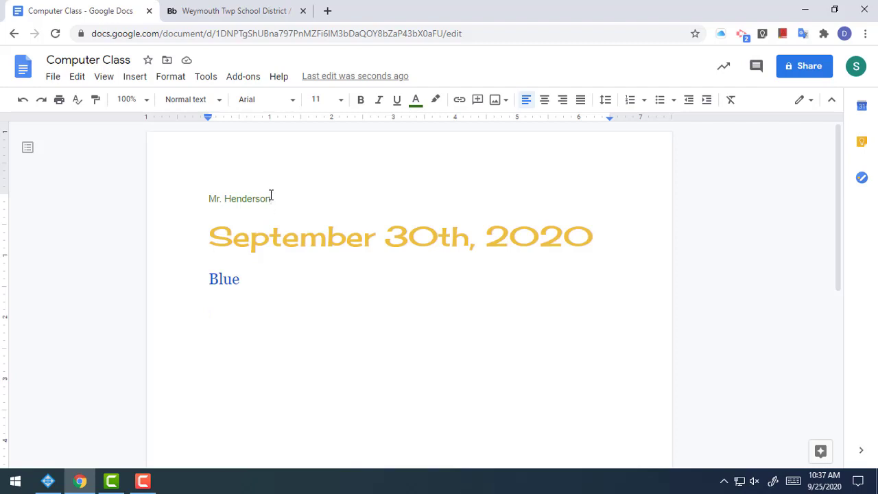
{"action": "left_click", "coordinate": [611, 236]}
{"action": "left_click", "coordinate": [307, 198]}
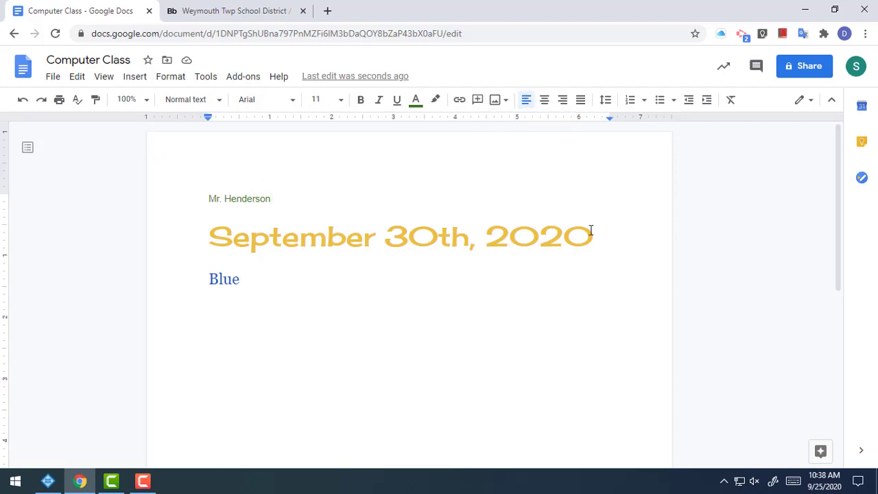
{"action": "left_click", "coordinate": [562, 100]}
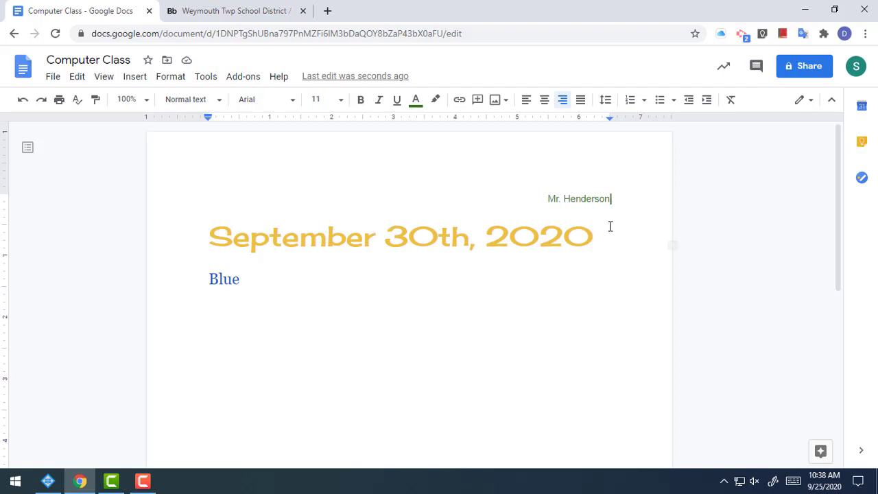
{"action": "left_click", "coordinate": [629, 256]}
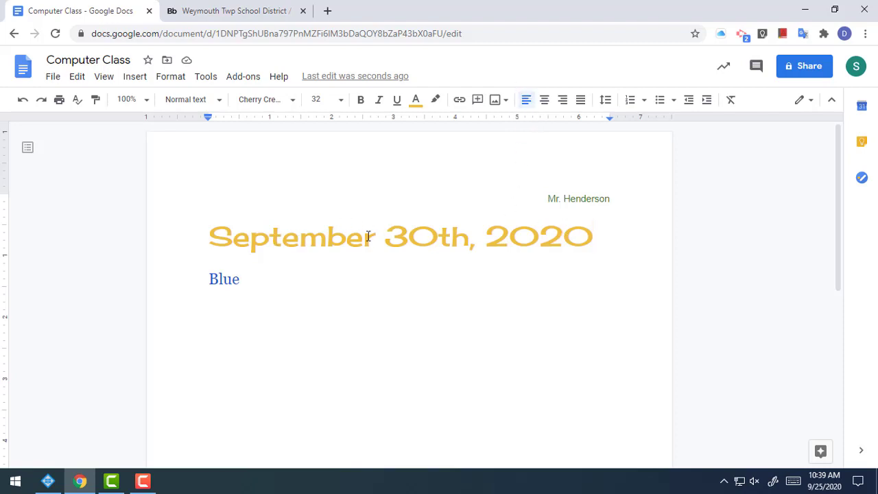
{"action": "left_click", "coordinate": [543, 100]}
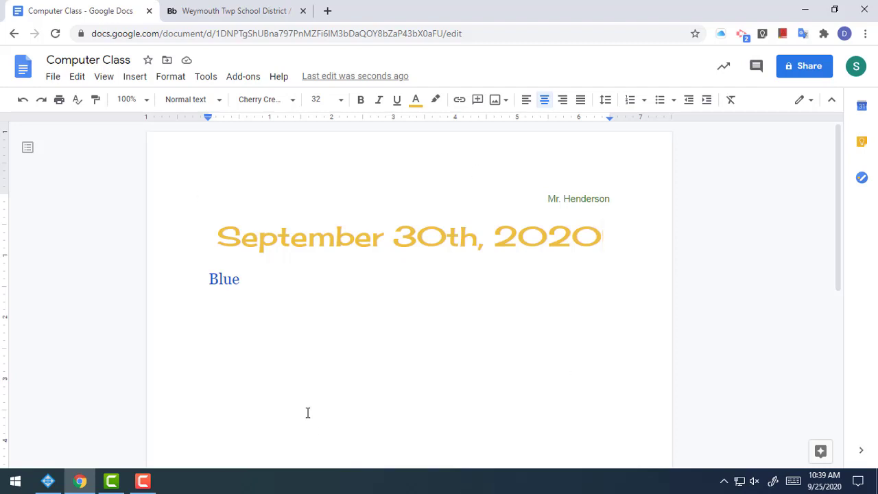
Try left-aligning all the text from the name line to Blue, and undo that alignment change.
{"action": "double_click", "coordinate": [363, 295]}
{"action": "left_click_drag", "start_coordinate": [256, 208], "coordinate": [247, 198]}
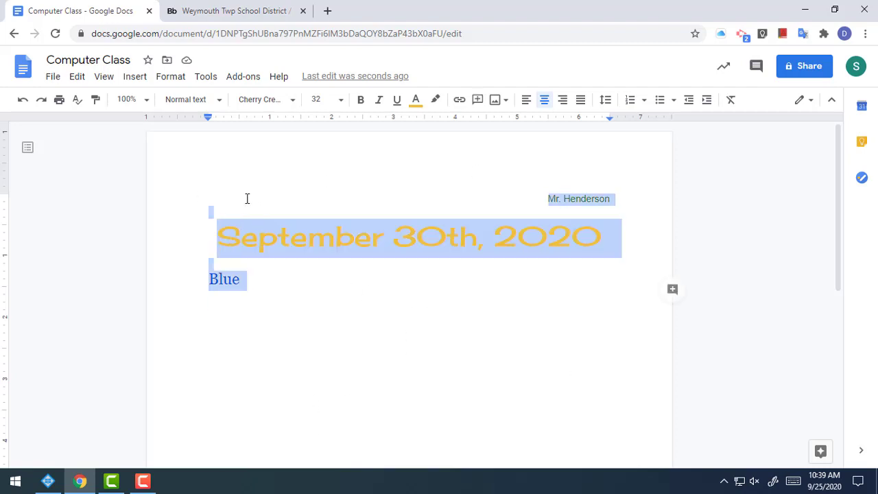
{"action": "left_click", "coordinate": [343, 382]}
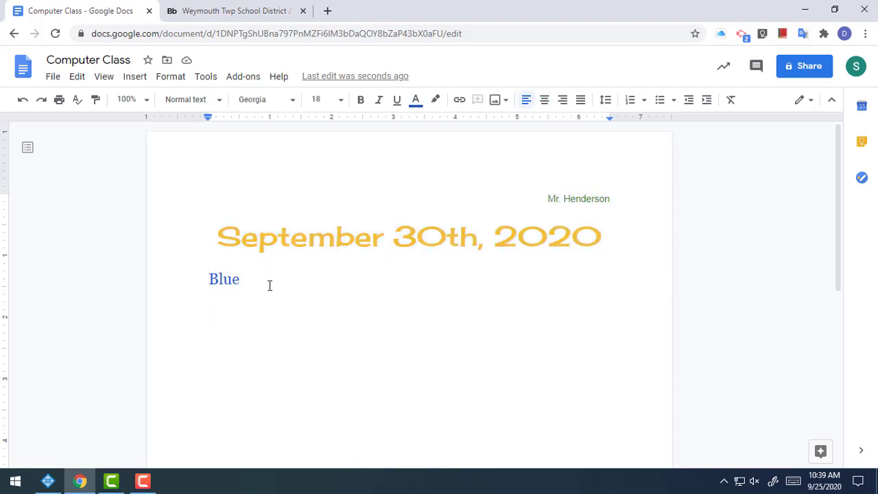
{"action": "left_click_drag", "start_coordinate": [266, 277], "coordinate": [214, 179]}
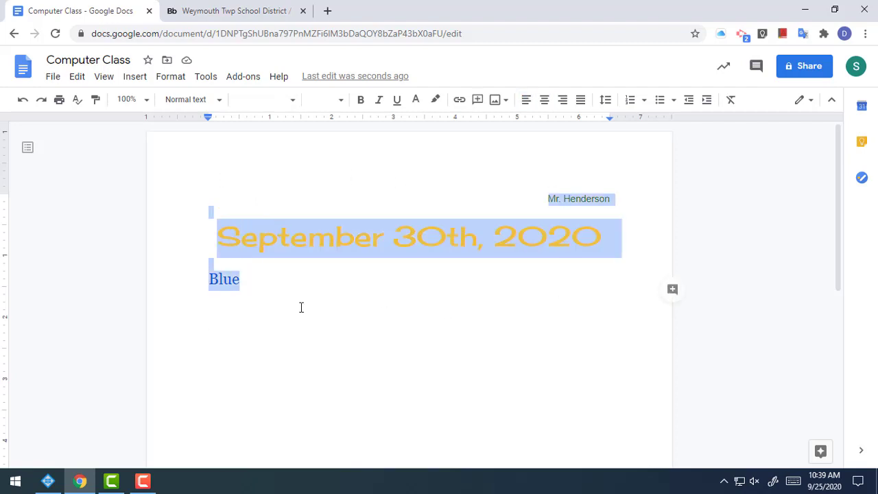
{"action": "left_click", "coordinate": [527, 101]}
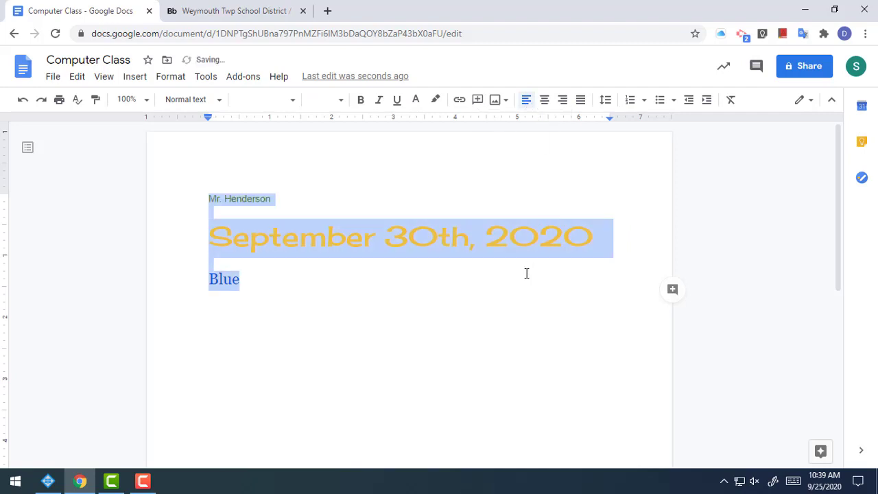
{"action": "left_click", "coordinate": [23, 100]}
{"action": "left_click", "coordinate": [386, 325]}
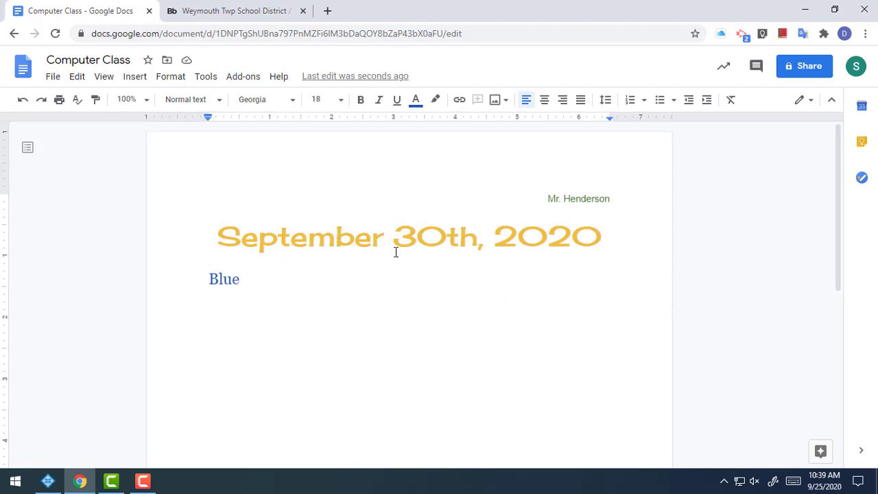
Place the cursor in the Blue, name and date lines in turn to check each line's alignment and formatting.
{"action": "left_click", "coordinate": [240, 278]}
{"action": "double_click", "coordinate": [210, 316]}
{"action": "left_click", "coordinate": [216, 318]}
{"action": "left_click", "coordinate": [613, 196]}
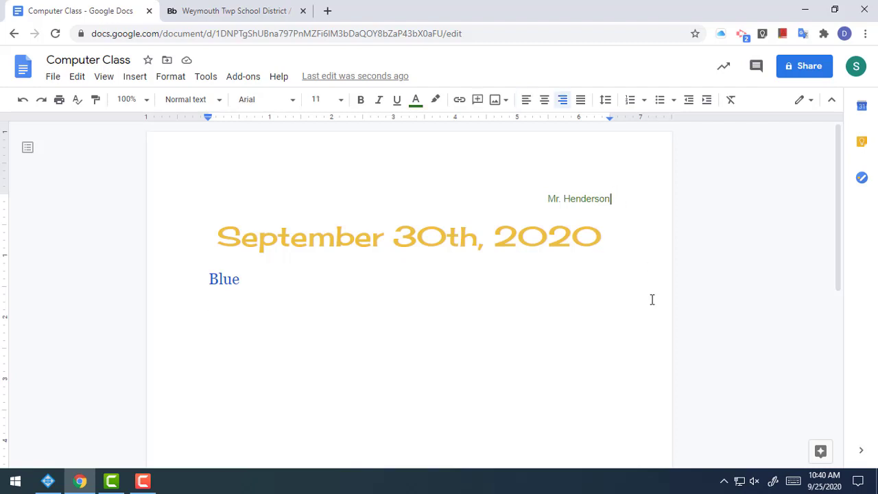
{"action": "left_click", "coordinate": [602, 237]}
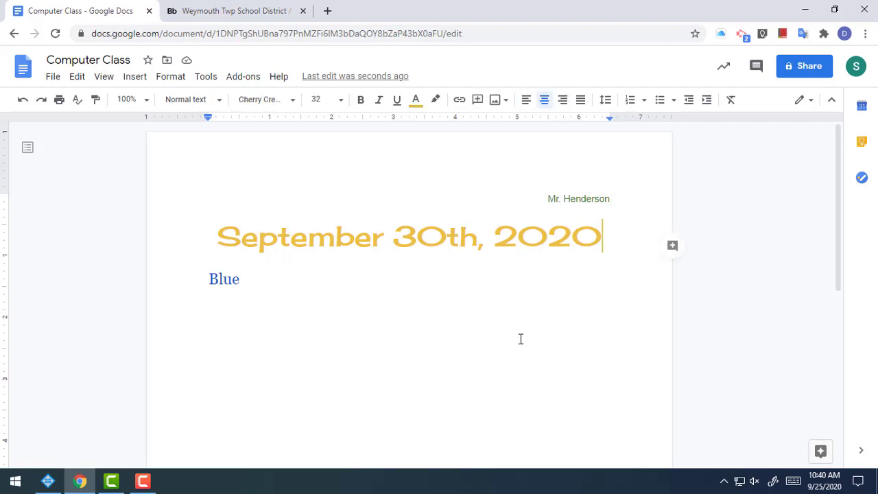
{"action": "left_click", "coordinate": [254, 286]}
Paste the copied screenshot of the document on the empty line below Blue.
{"action": "left_click", "coordinate": [251, 330]}
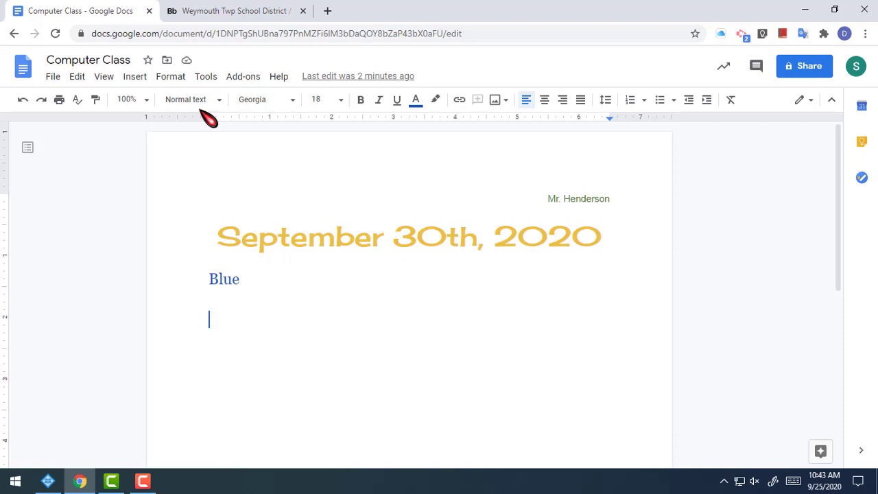
{"action": "left_click", "coordinate": [81, 79]}
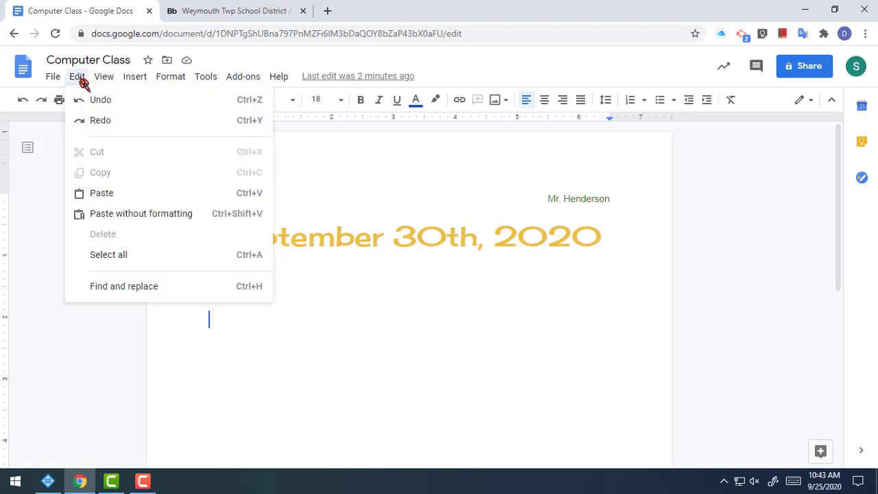
{"action": "left_click", "coordinate": [103, 193]}
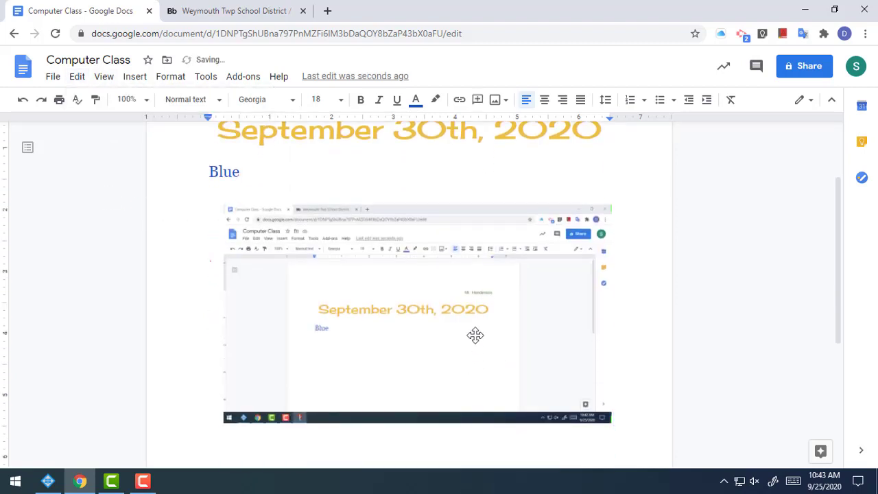
Look over the page from the name line down past the pasted screenshot and return to its beginning.
{"action": "scroll", "coordinate": [475, 335], "scroll_direction": "up", "scroll_amount": 1}
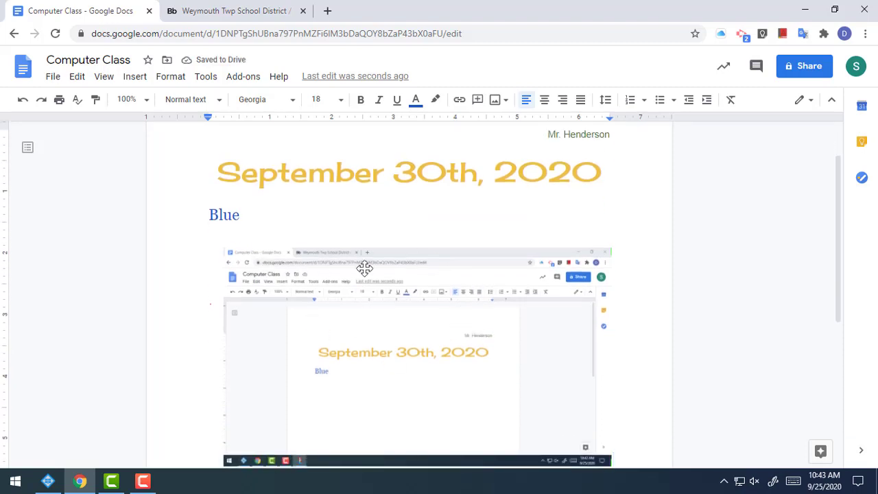
{"action": "scroll", "coordinate": [370, 322], "scroll_direction": "up", "scroll_amount": 1}
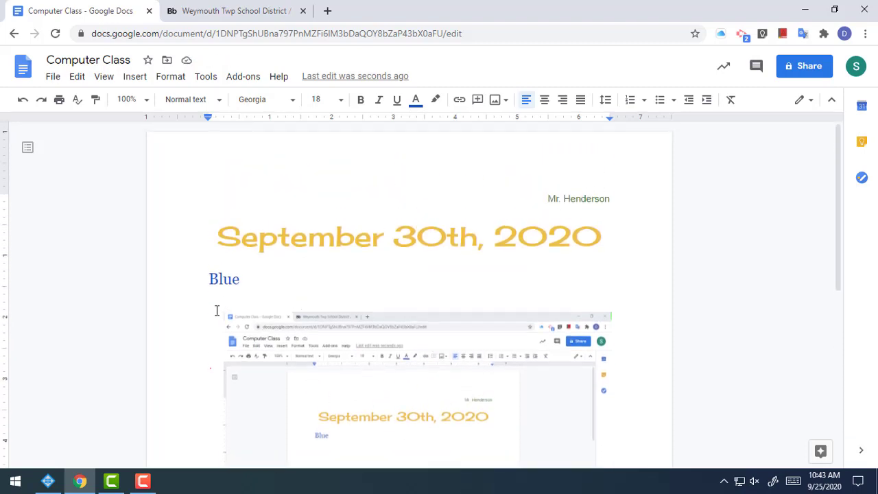
{"action": "scroll", "coordinate": [359, 352], "scroll_direction": "down", "scroll_amount": 1}
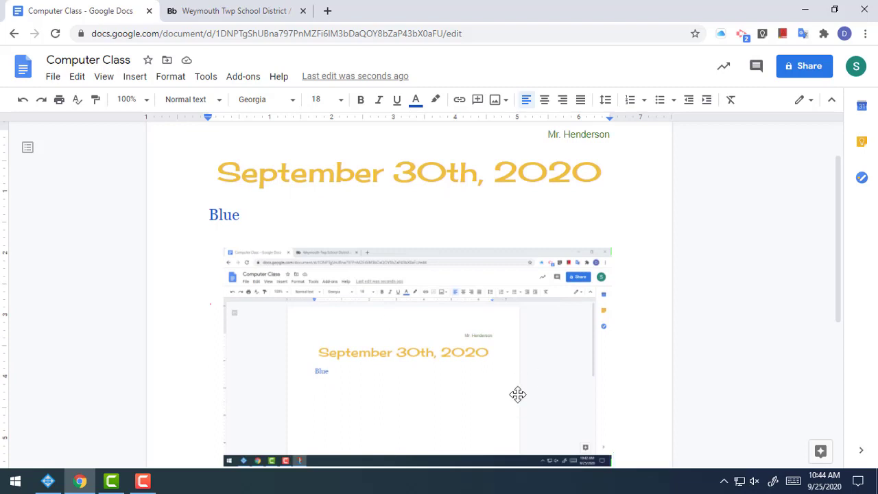
{"action": "scroll", "coordinate": [517, 394], "scroll_direction": "up", "scroll_amount": 1}
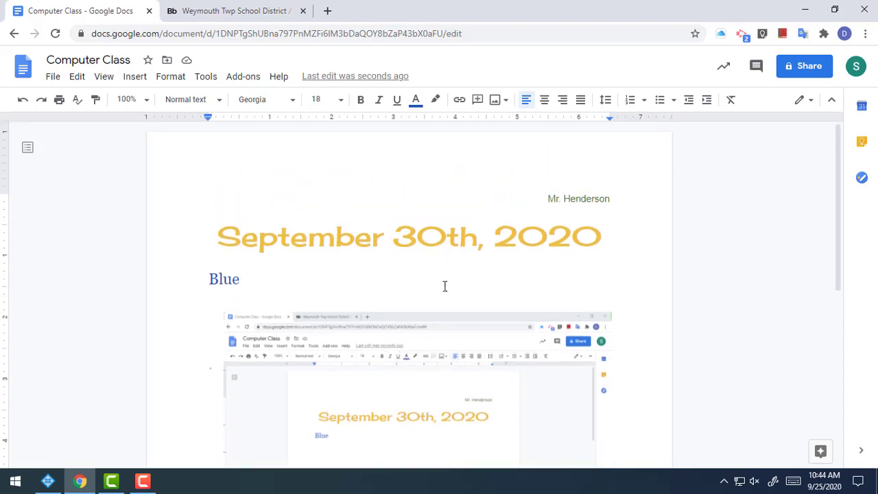
{"action": "scroll", "coordinate": [421, 275], "scroll_direction": "down", "scroll_amount": 5}
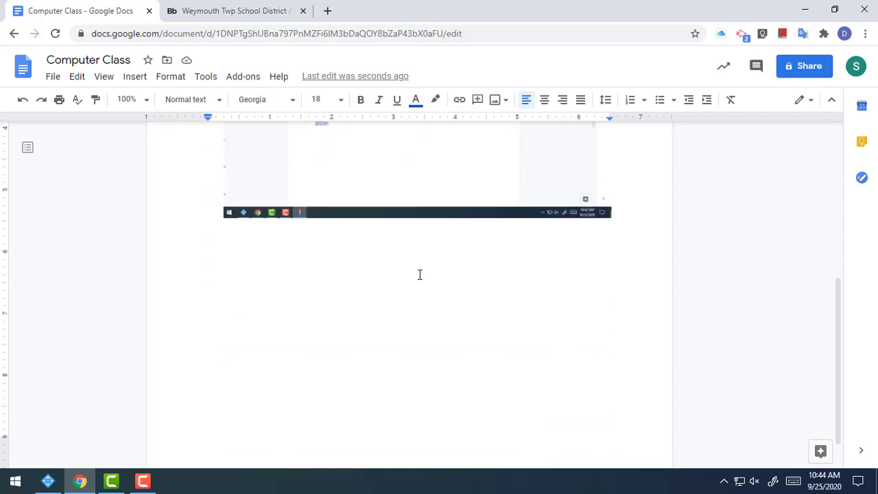
{"action": "scroll", "coordinate": [420, 274], "scroll_direction": "up", "scroll_amount": 5}
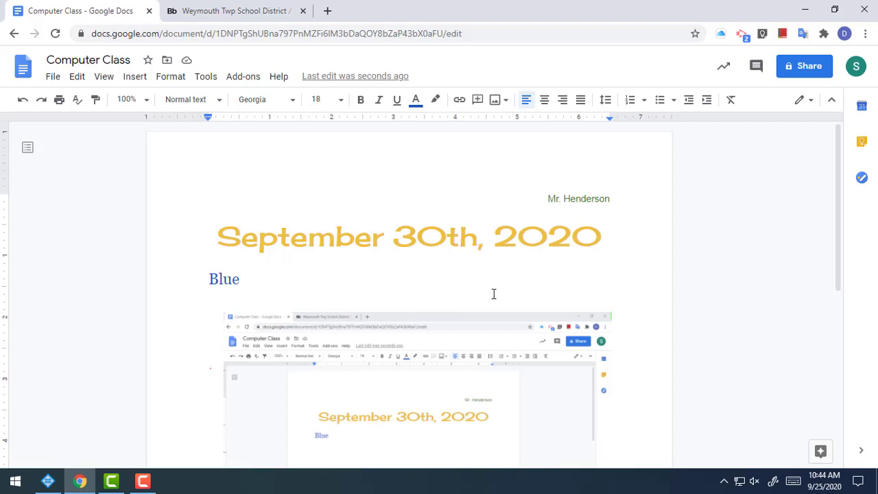
{"action": "scroll", "coordinate": [501, 309], "scroll_direction": "down", "scroll_amount": 5}
{"action": "scroll", "coordinate": [483, 349], "scroll_direction": "up", "scroll_amount": 5}
{"action": "scroll", "coordinate": [529, 288], "scroll_direction": "down", "scroll_amount": 5}
{"action": "scroll", "coordinate": [527, 290], "scroll_direction": "up", "scroll_amount": 5}
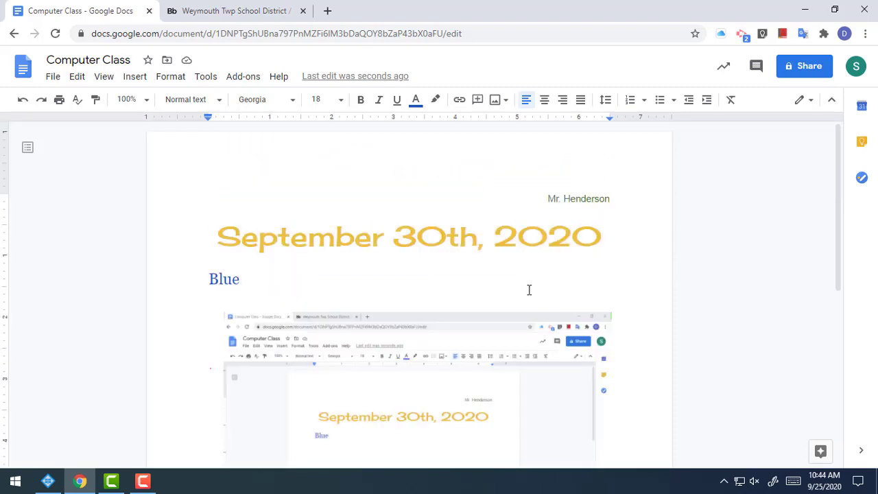